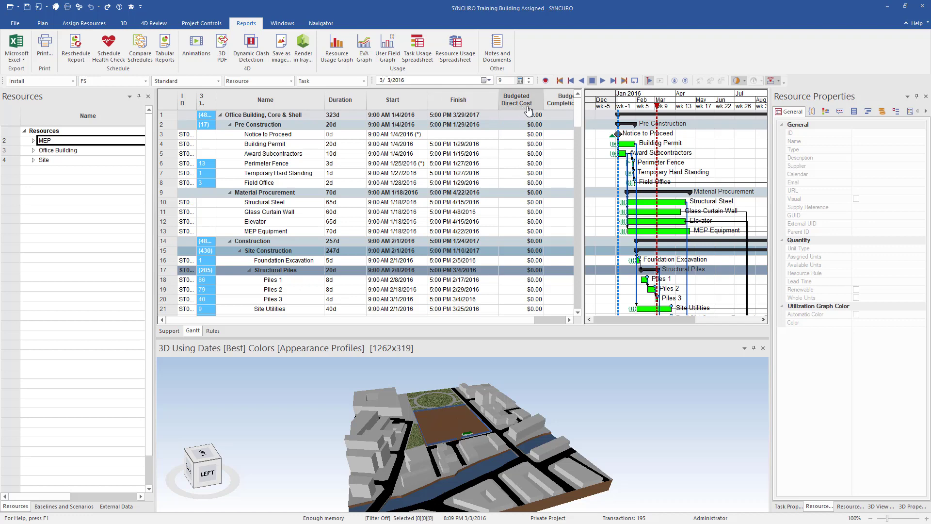
Widen the task grid to expose the Budget at Completion column, leaving column settings unchanged
drag(583, 242, 606, 243)
right_click(577, 107)
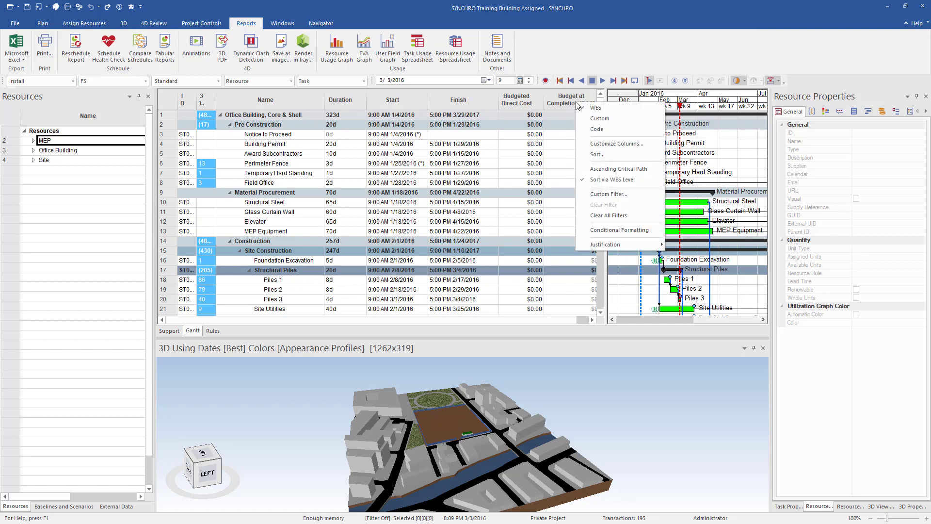
click(613, 146)
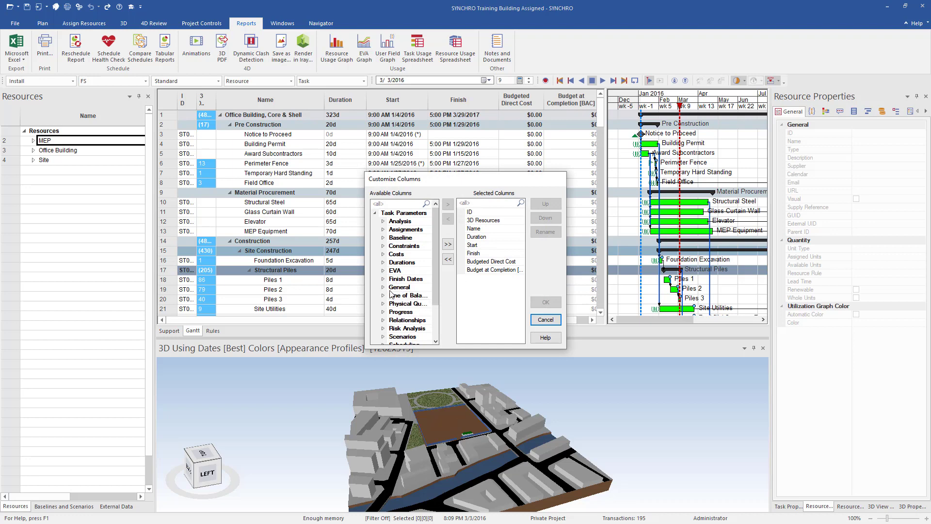
click(542, 321)
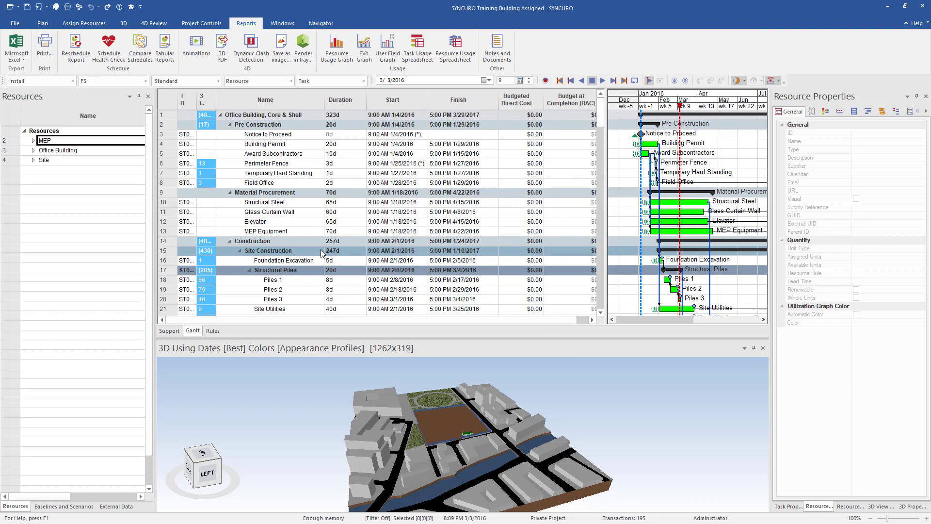
Create a human resource named 'laborer' under Resources
right_click(52, 131)
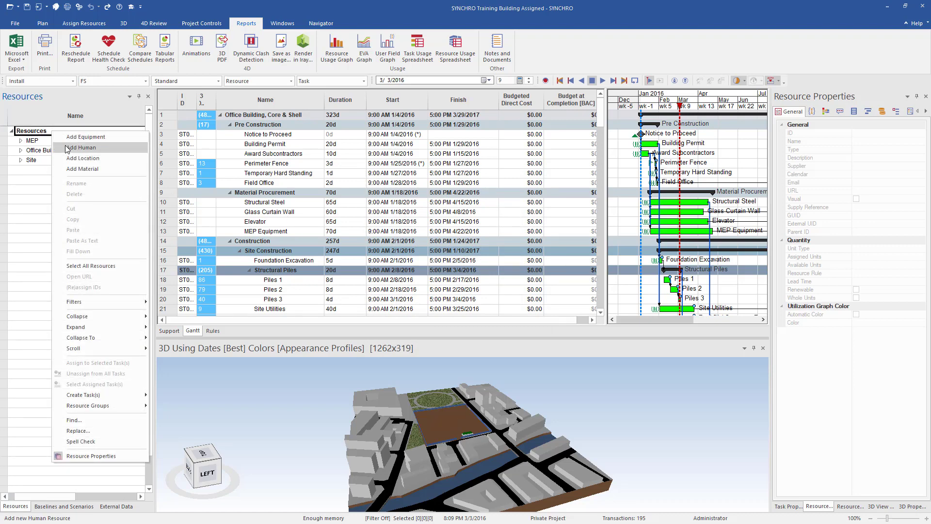
click(80, 147)
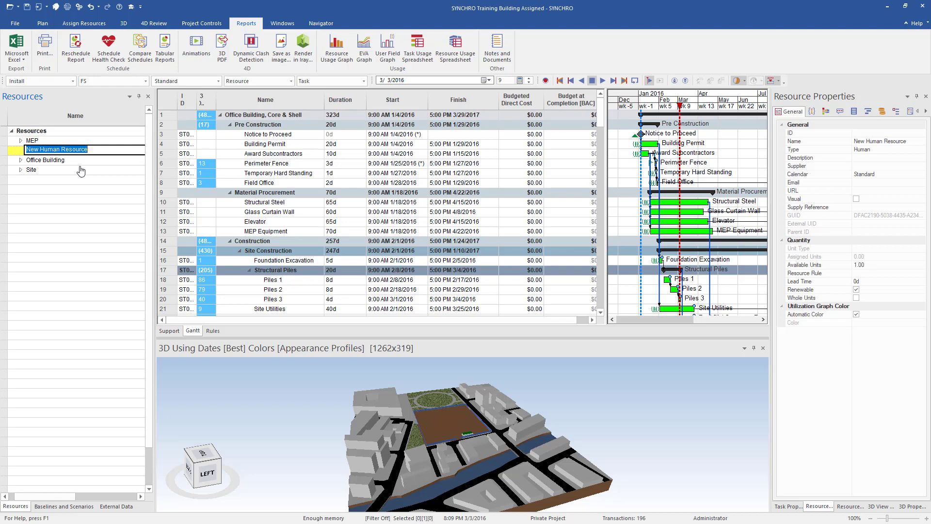
text(laborer)
key(Return)
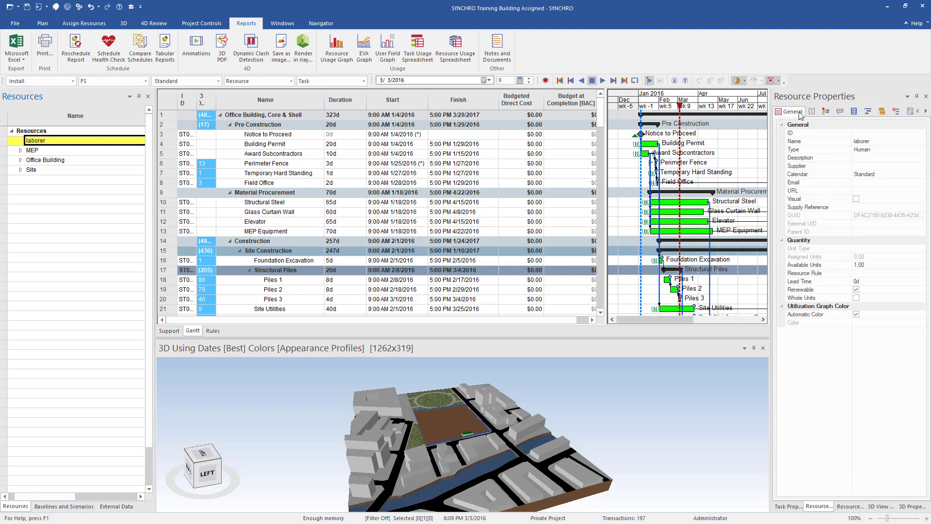
Add a Daily cost entry to the laborer's 1/2/1970 rate
click(882, 111)
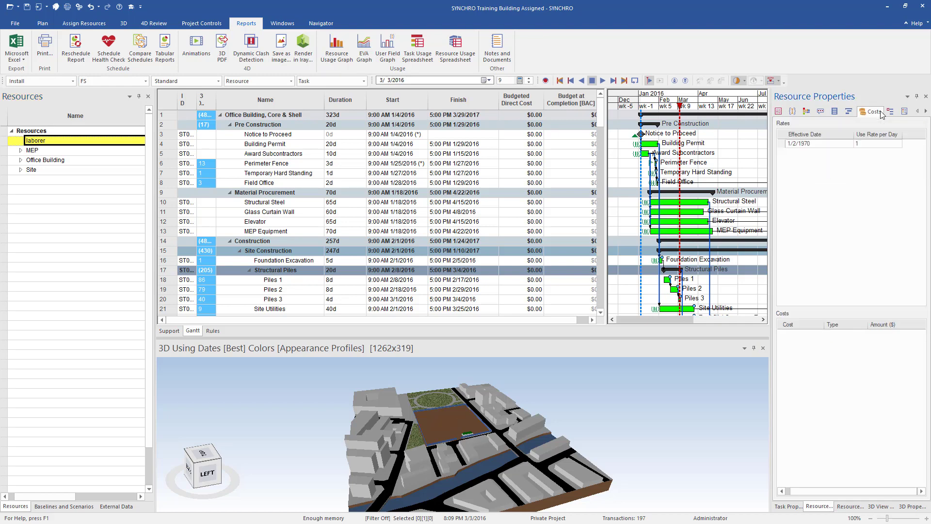
click(783, 144)
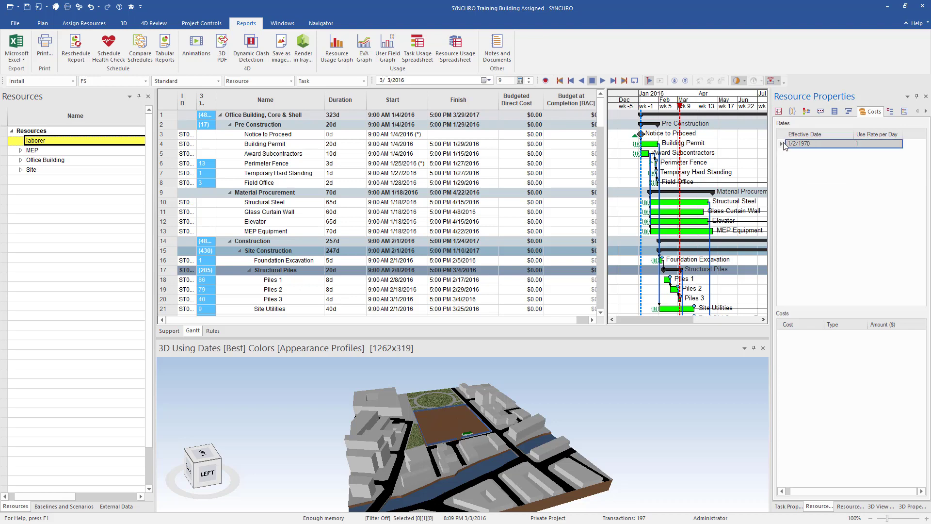
right_click(796, 351)
click(820, 359)
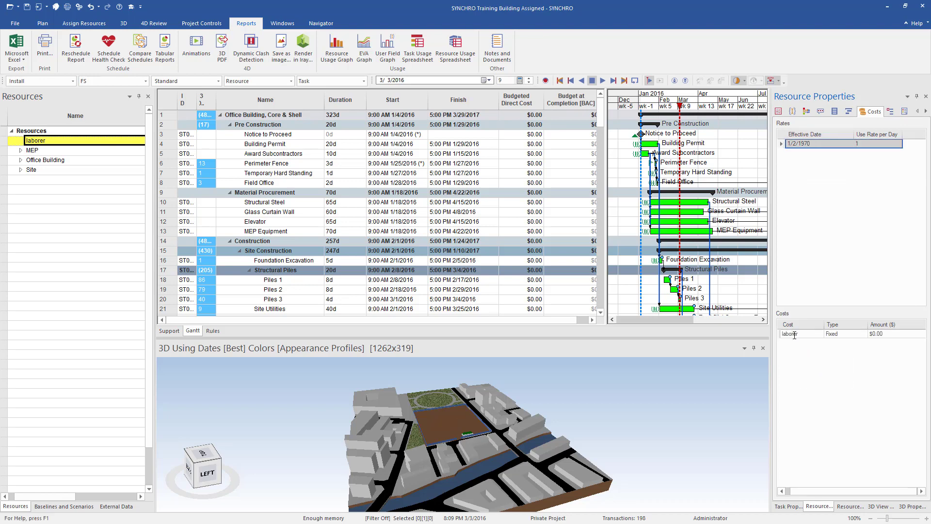
click(860, 338)
click(864, 335)
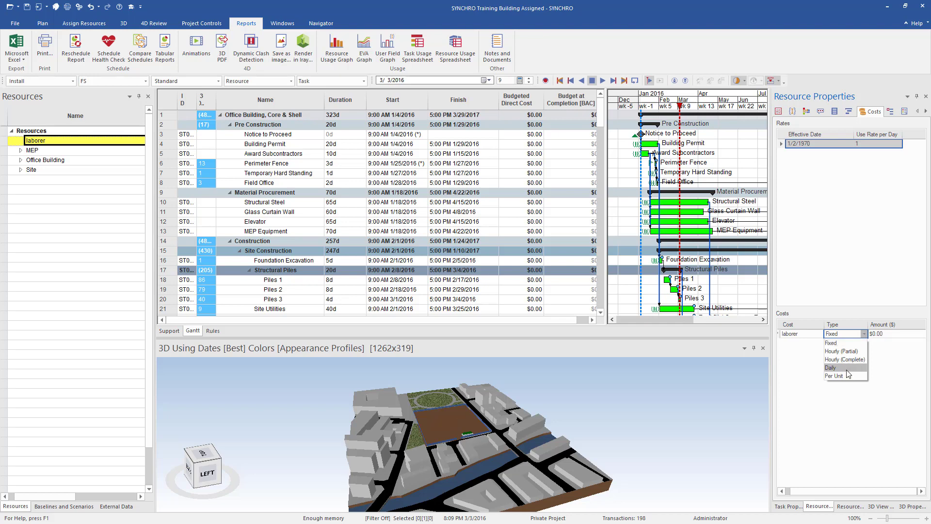
click(831, 367)
click(884, 335)
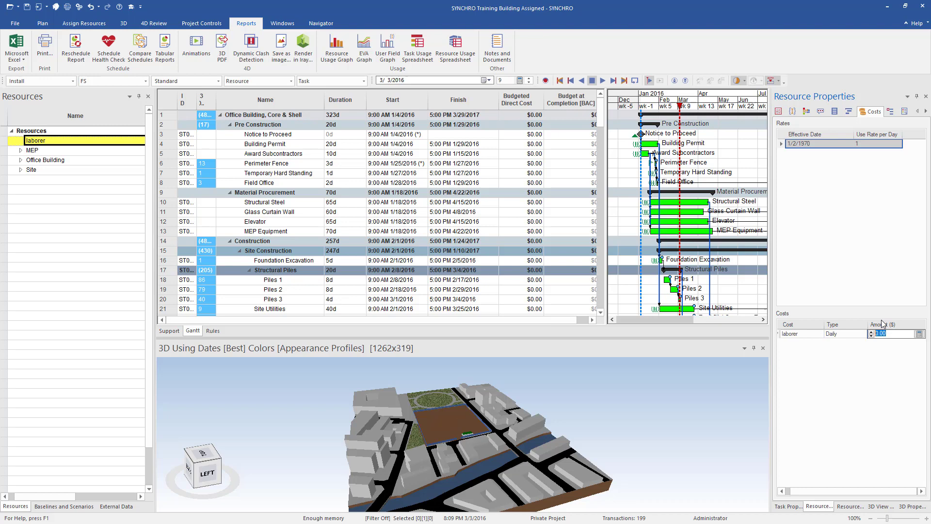
Add a 5/13/2021 rate with a Daily cost of $120.00 for the laborer
click(796, 170)
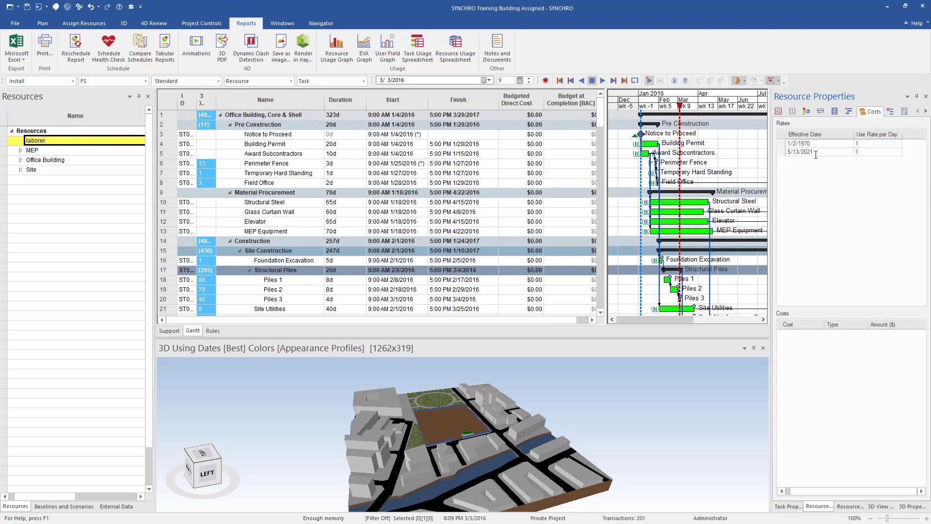
click(784, 152)
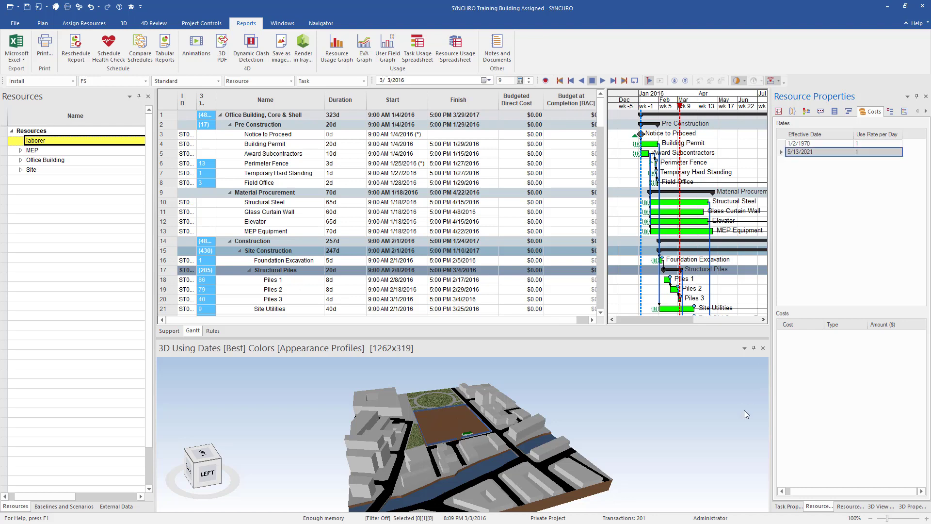
right_click(796, 357)
click(812, 360)
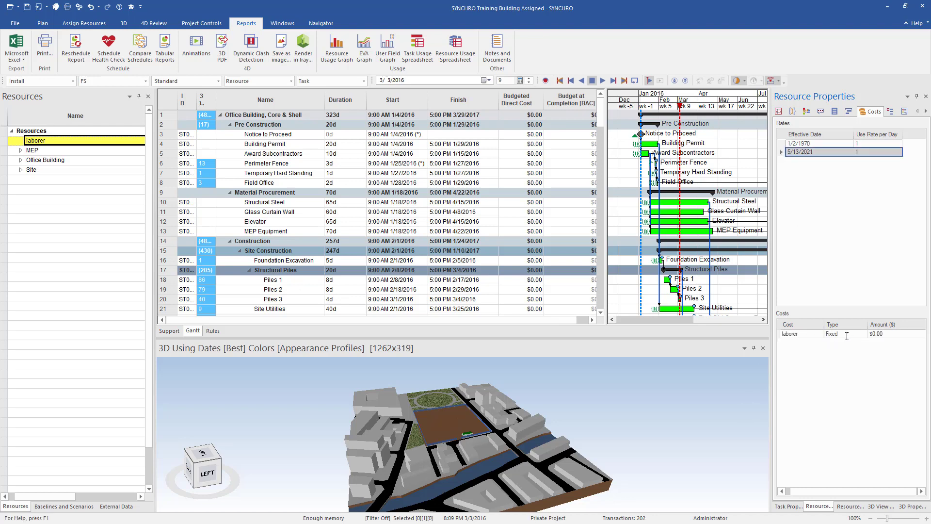
click(847, 335)
click(864, 334)
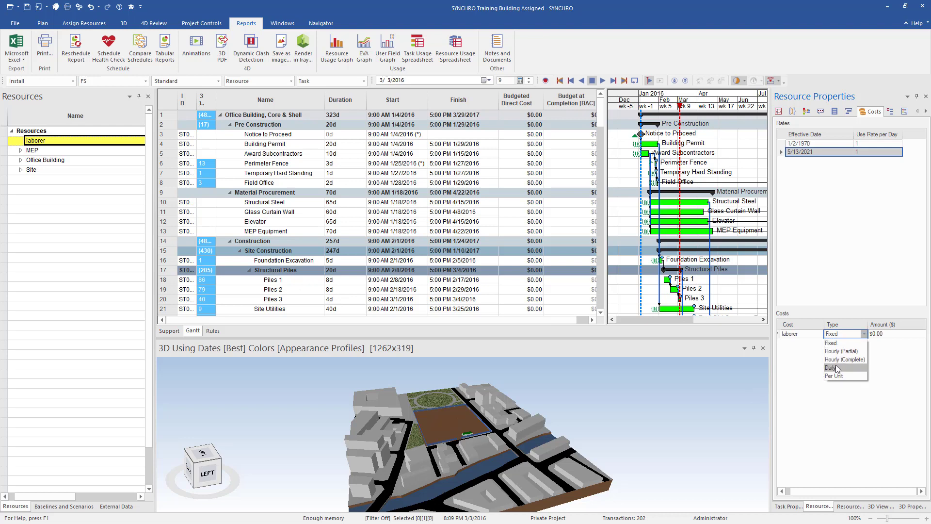
click(836, 368)
click(891, 333)
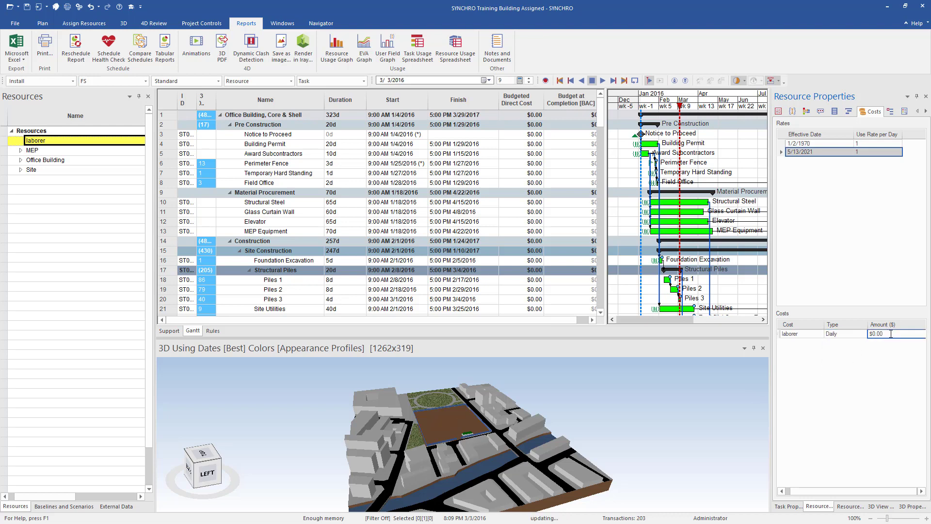
drag(884, 334, 872, 335)
text(120)
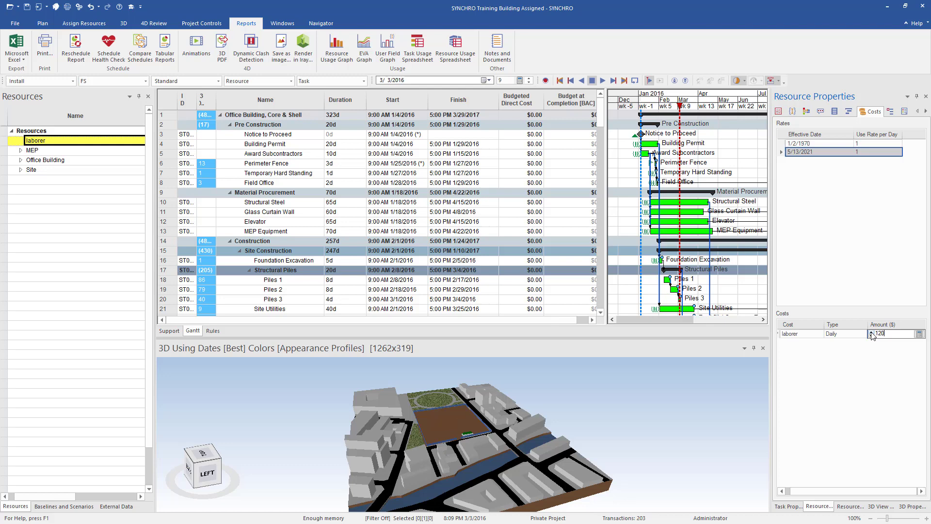
click(795, 160)
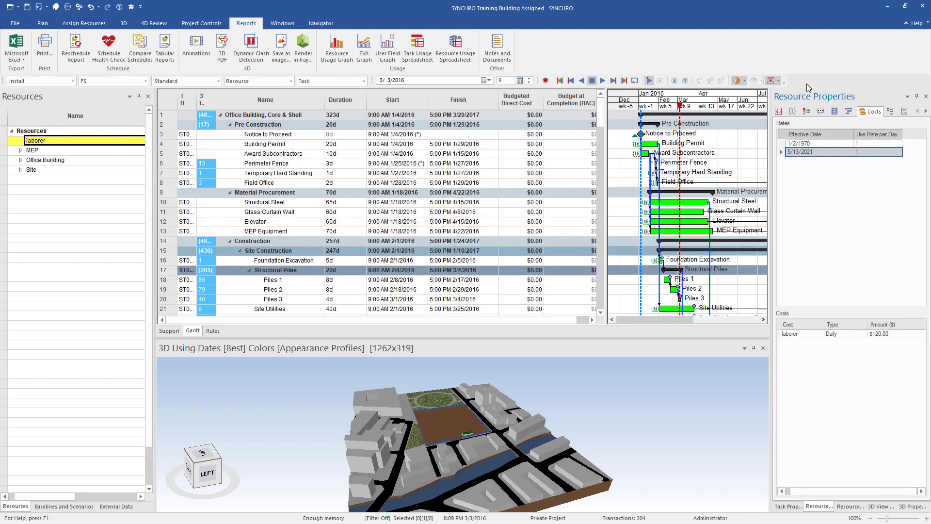
click(778, 113)
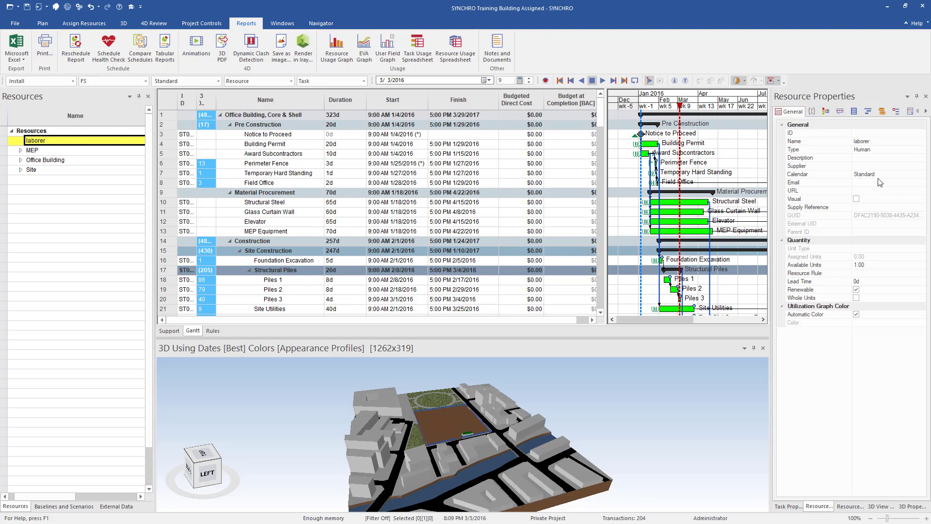
Change the laborer's Available Units from 1.00 to 3.00
click(873, 270)
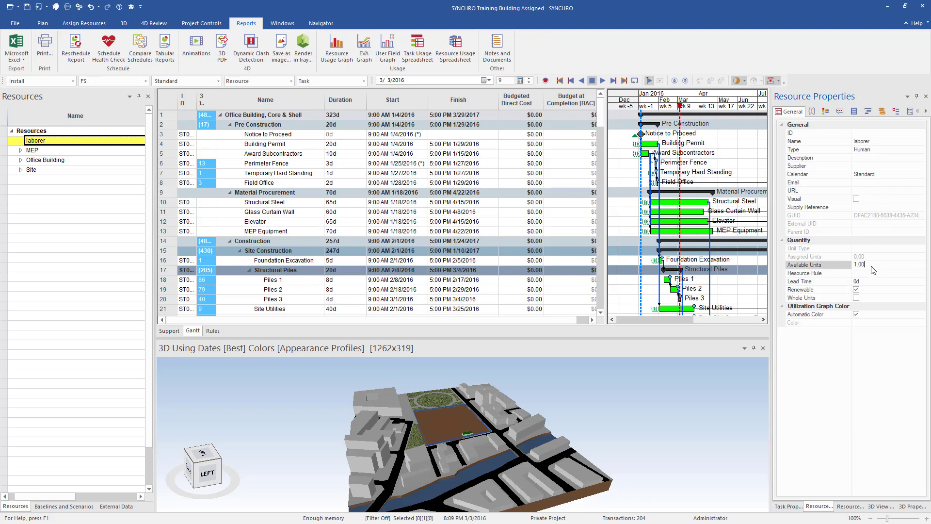
text(3)
key(Tab)
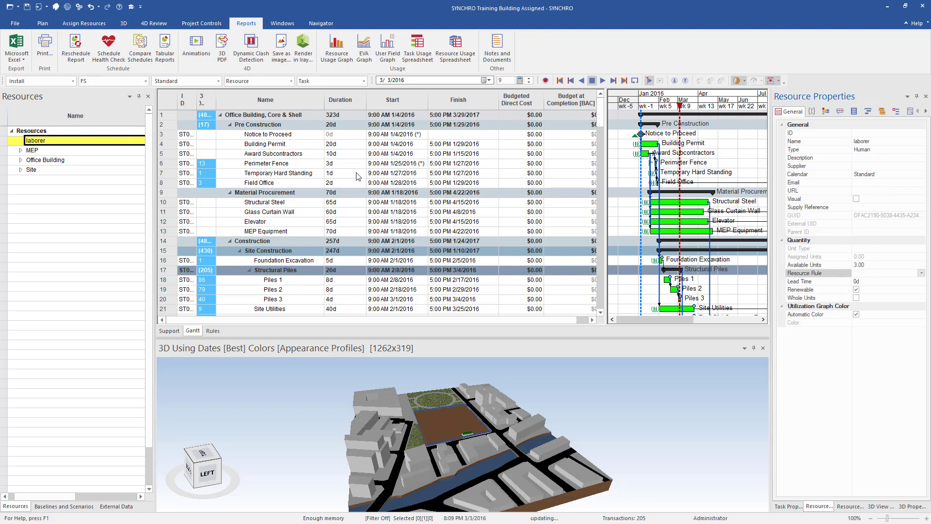
Select all tasks and assign the laborer to them, giving a $316,200.00 total BAC
click(258, 134)
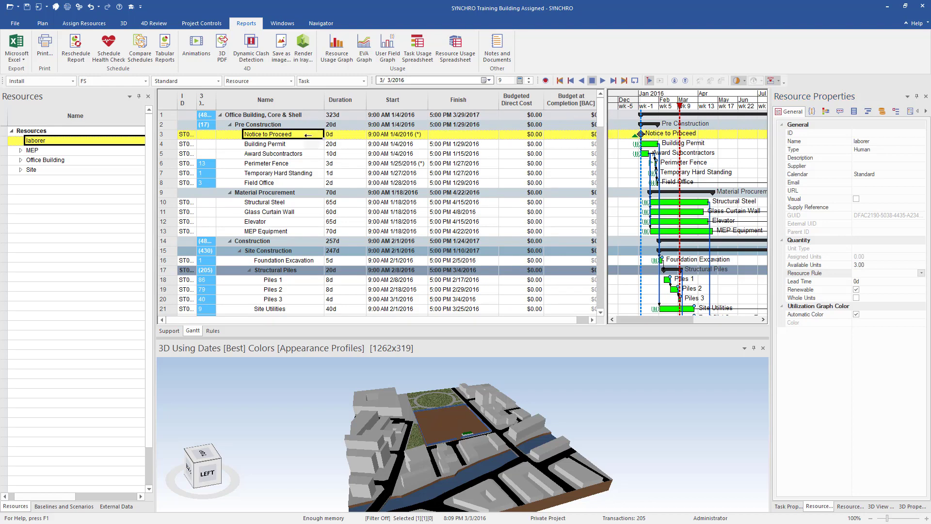
right_click(308, 136)
click(347, 168)
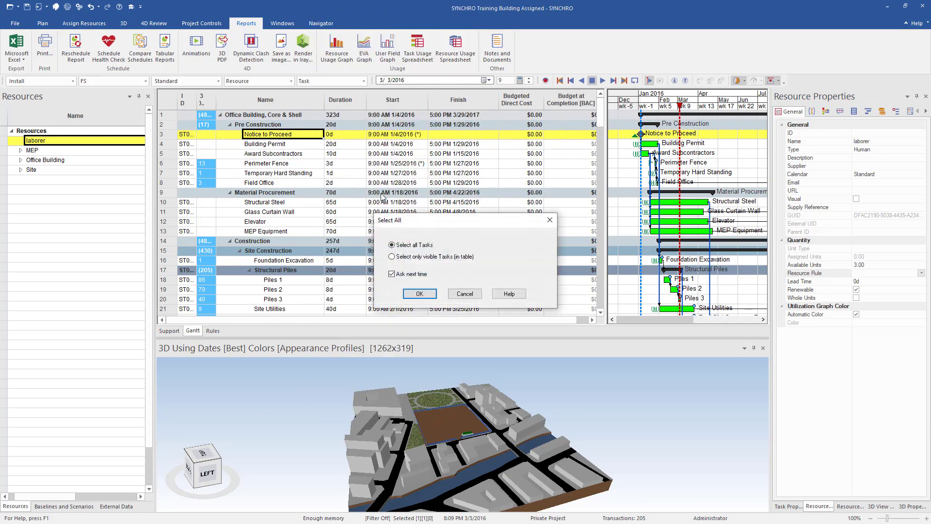
click(420, 294)
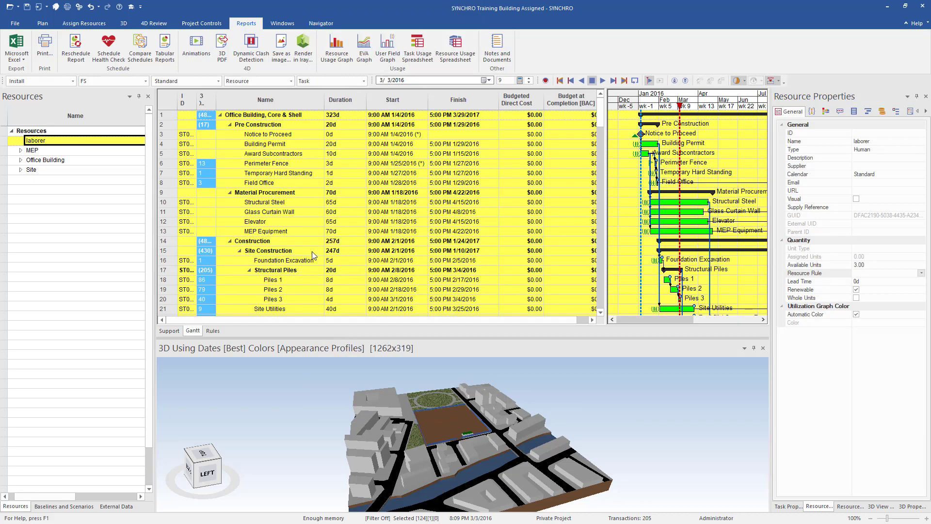
click(37, 144)
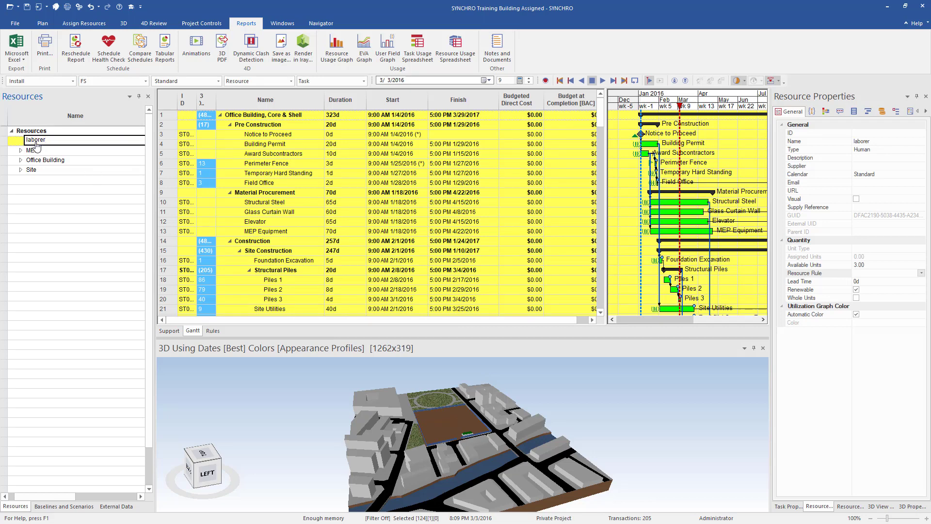
drag(37, 146, 270, 188)
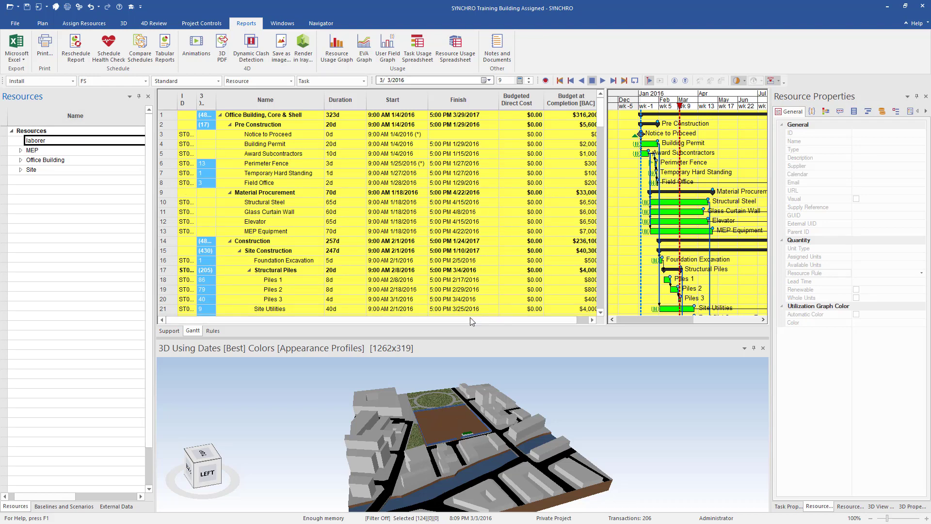
drag(470, 320, 490, 323)
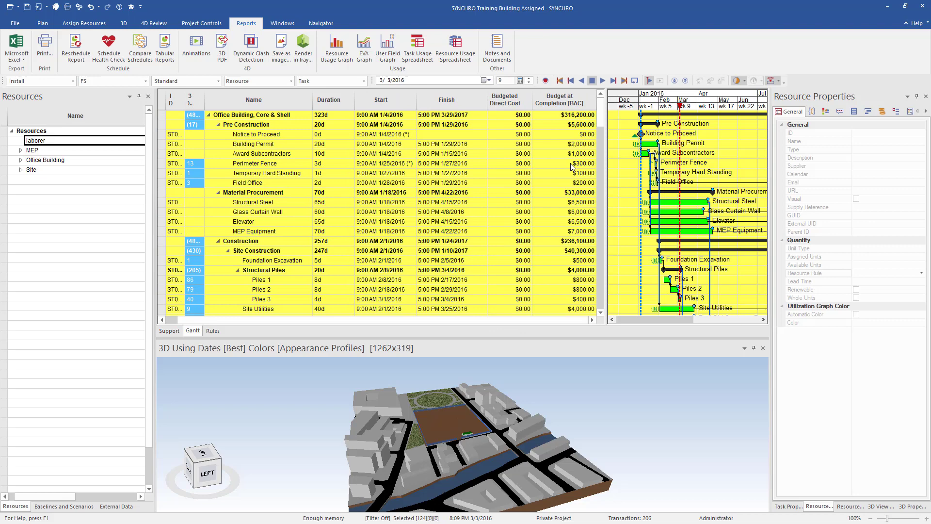
Widen the Name column and select Slab on Grade Areas 1 through 3
scroll(548, 163, down, 15)
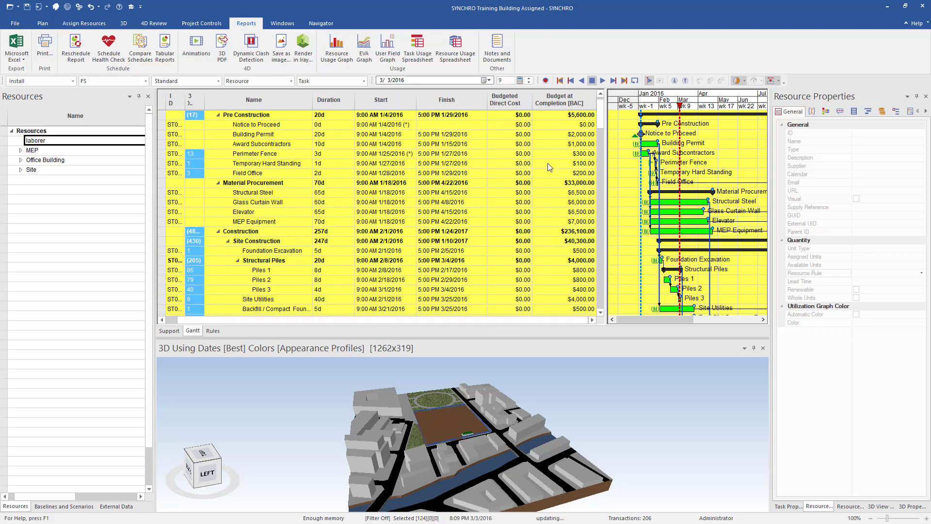
scroll(531, 246, up, 15)
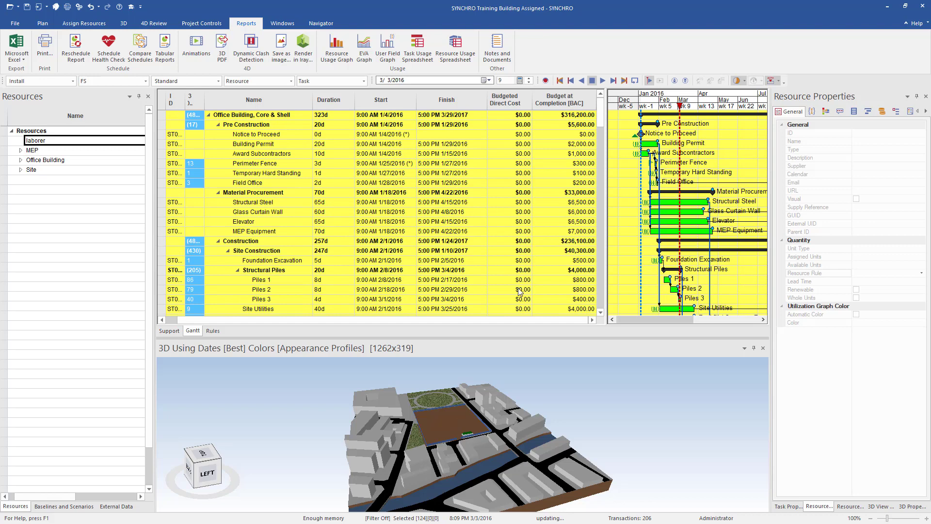
click(362, 260)
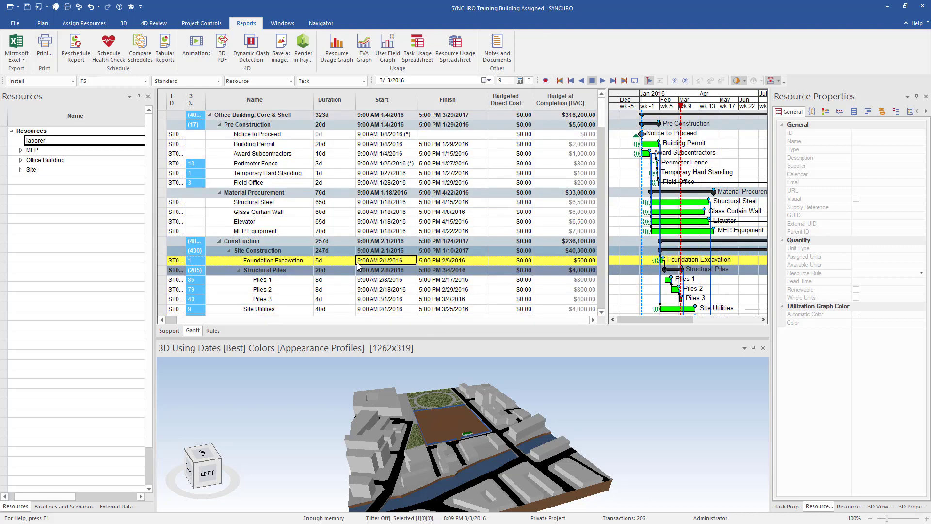
scroll(367, 264, down, 15)
scroll(368, 264, down, 10)
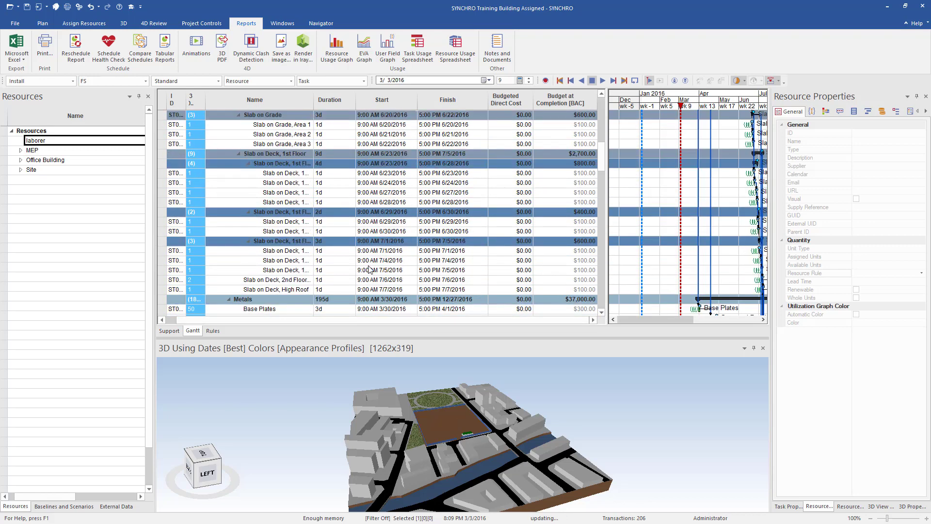
scroll(359, 266, up, 11)
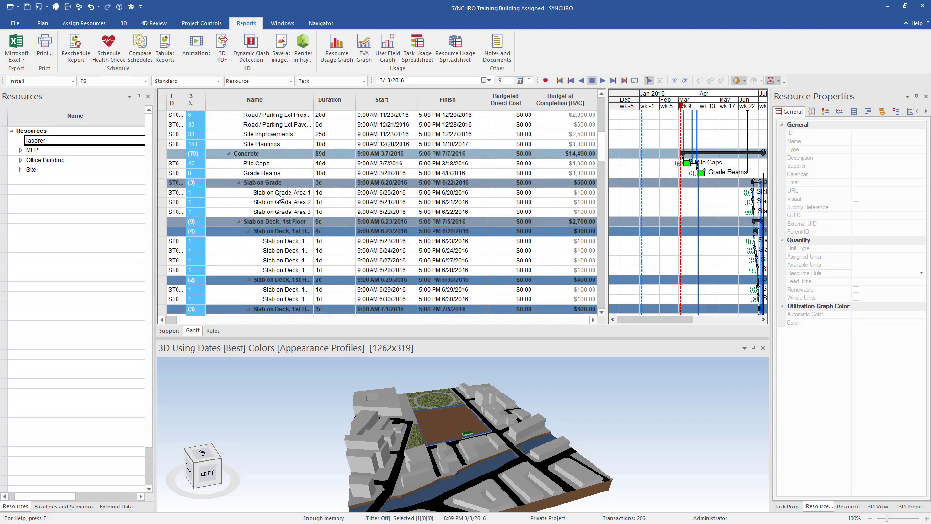
double_click(314, 100)
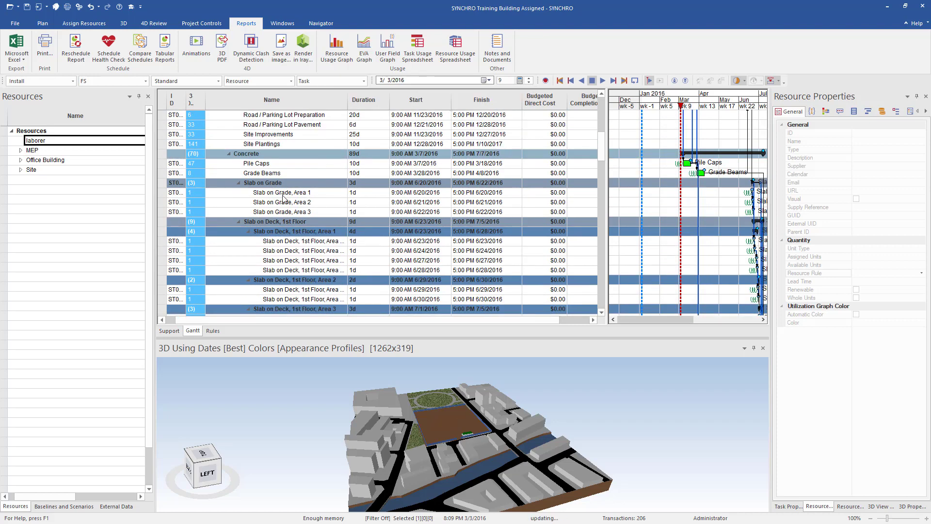
click(283, 196)
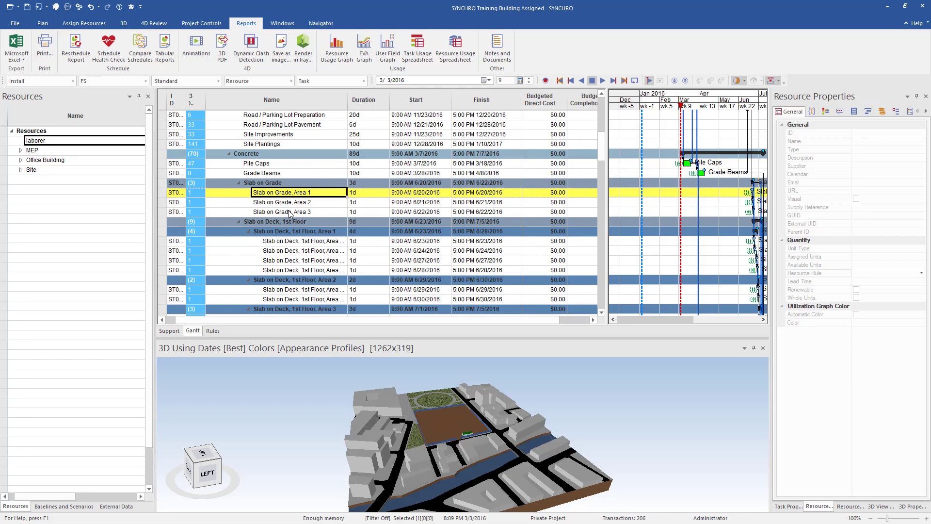
shift+click(286, 213)
Set the focus date to 3/17/2017 to show the completed building
drag(665, 320, 729, 320)
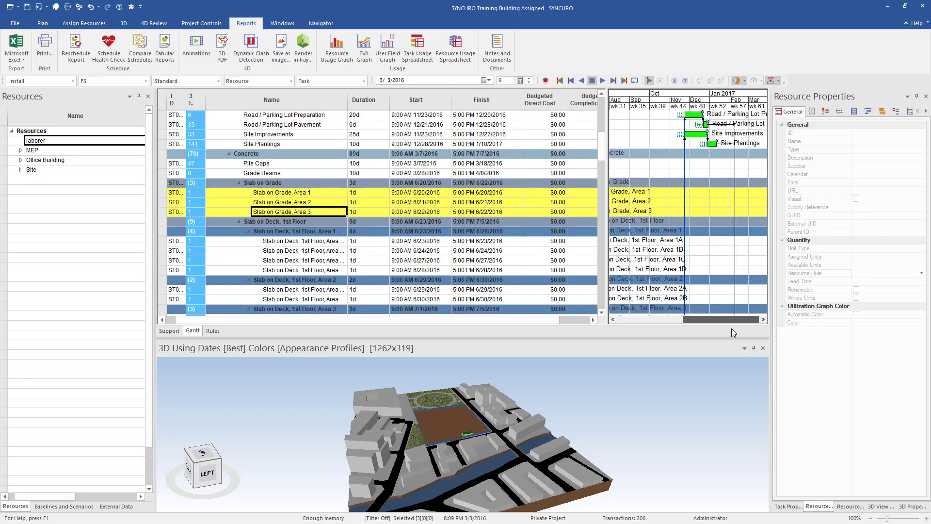
click(759, 103)
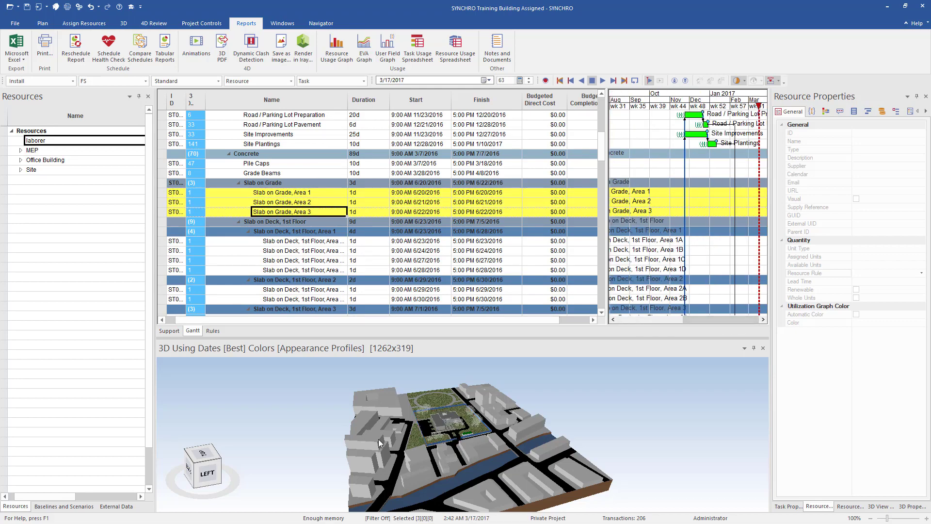
scroll(429, 422, up, 5)
scroll(428, 421, up, 5)
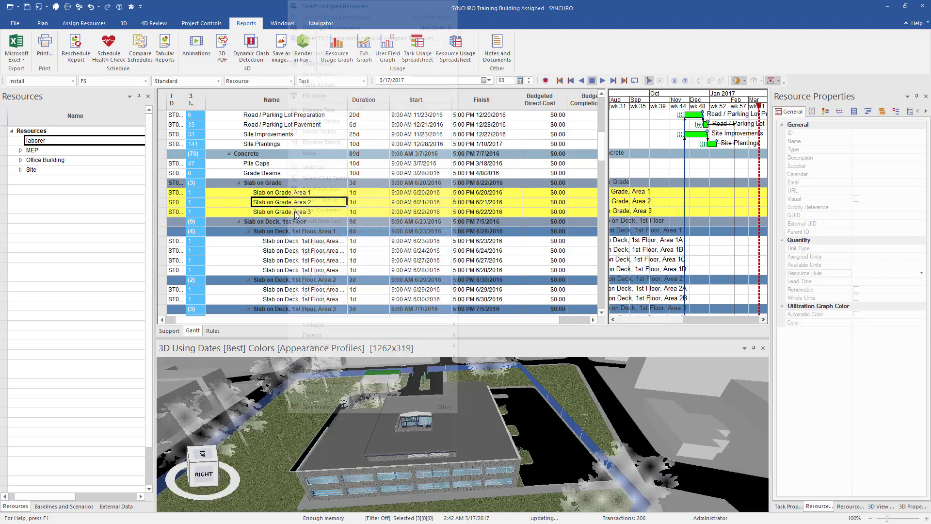
Select the slab tasks' assigned resources and isolate those floor slabs in 3D
right_click(288, 210)
click(335, 6)
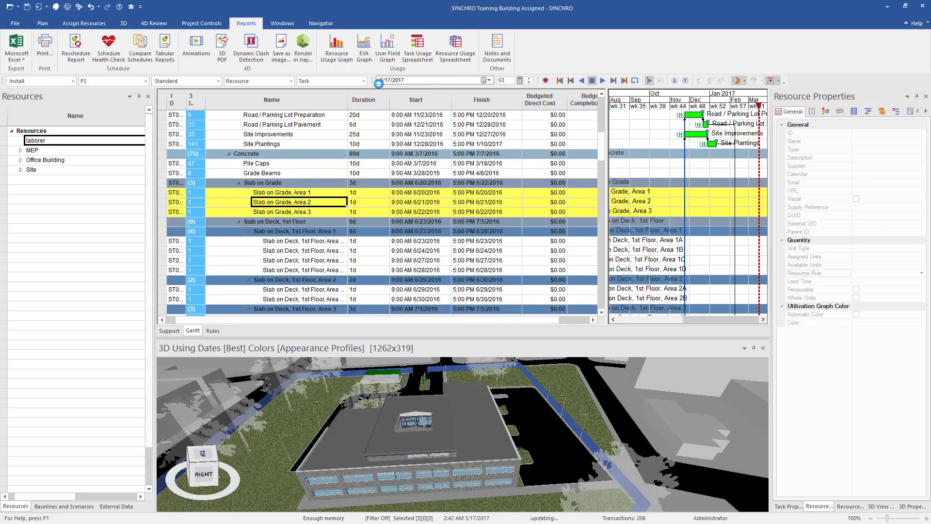
right_click(497, 482)
mouse_move(582, 210)
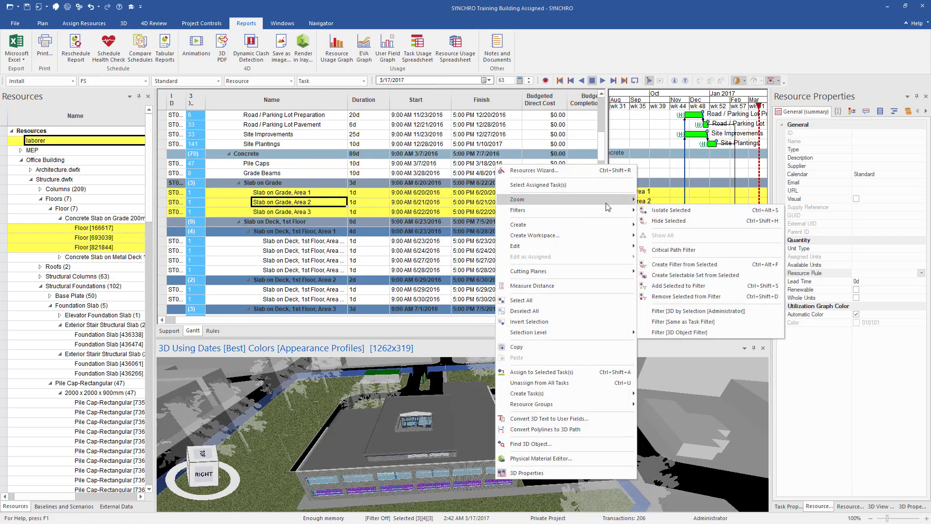
click(700, 211)
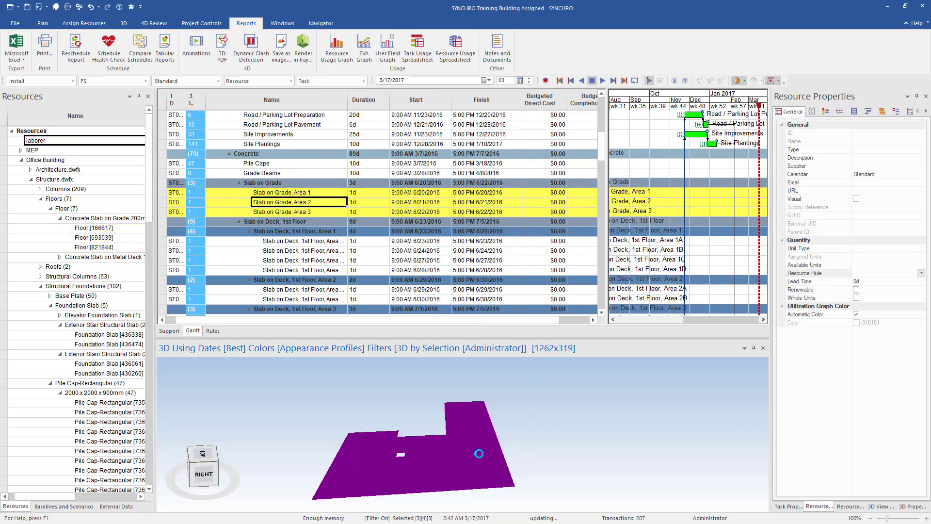
Select Floor [166617] and view its user fields, including 196.86 m³ volume
click(497, 475)
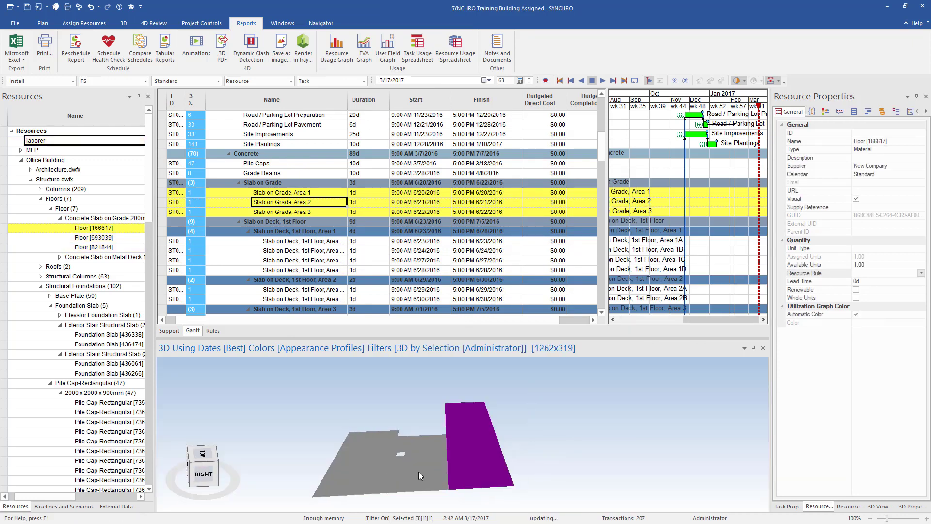
ctrl+click(418, 472)
ctrl+click(360, 473)
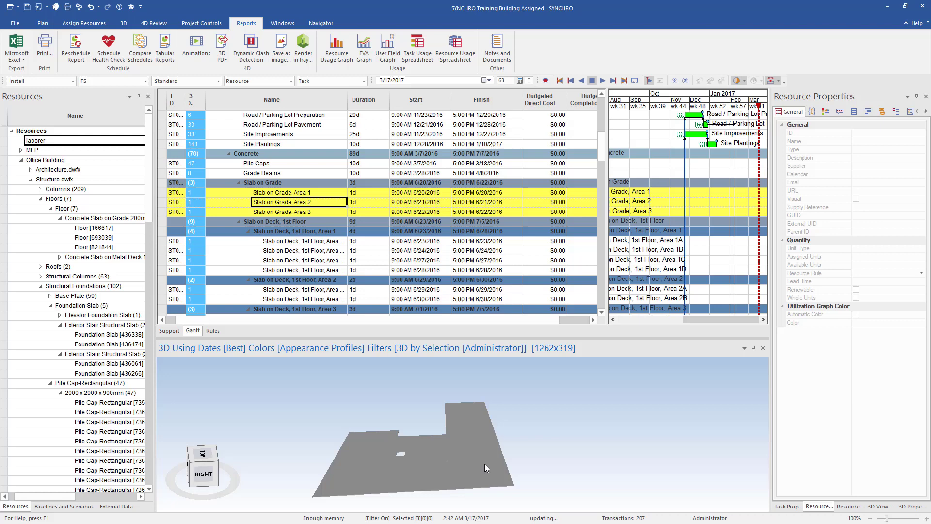
click(502, 461)
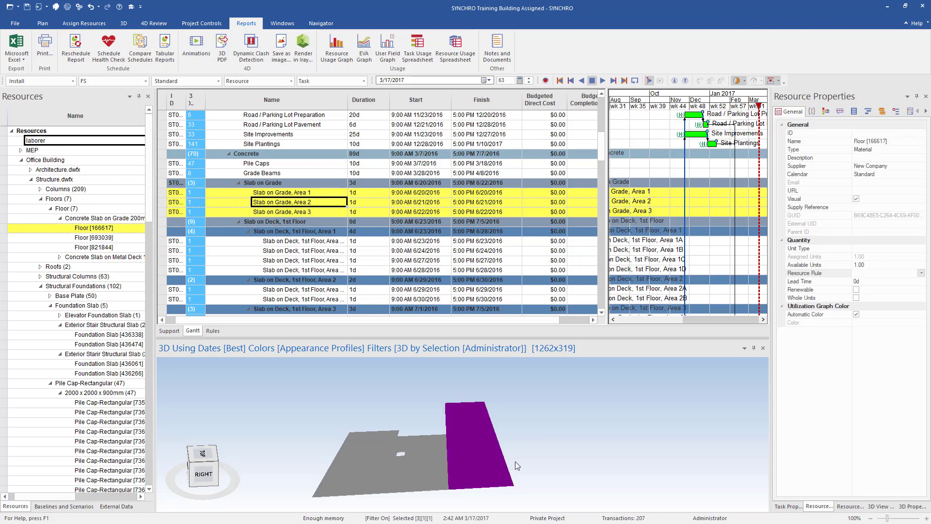
click(812, 111)
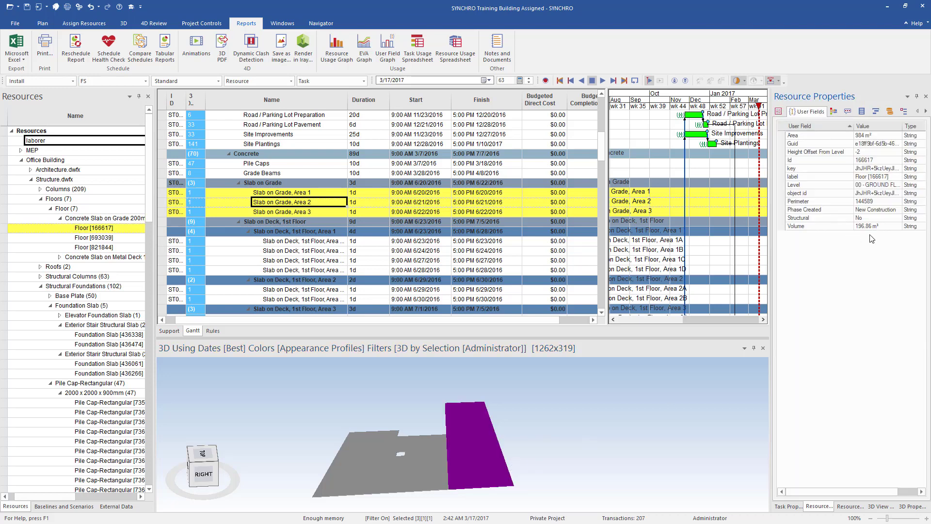
Widen the task grid again to reveal the Budget at Completion column
drag(607, 215, 672, 215)
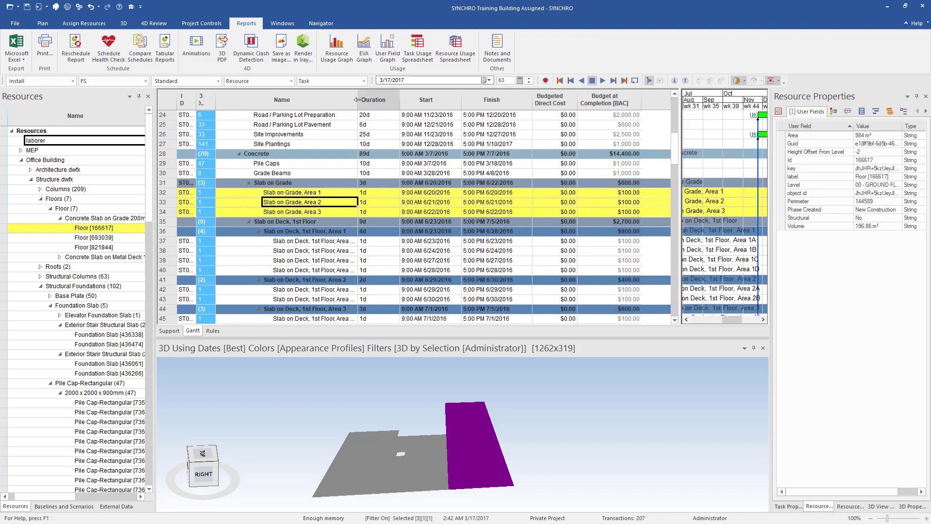
drag(358, 99, 335, 100)
scroll(472, 281, down, 3)
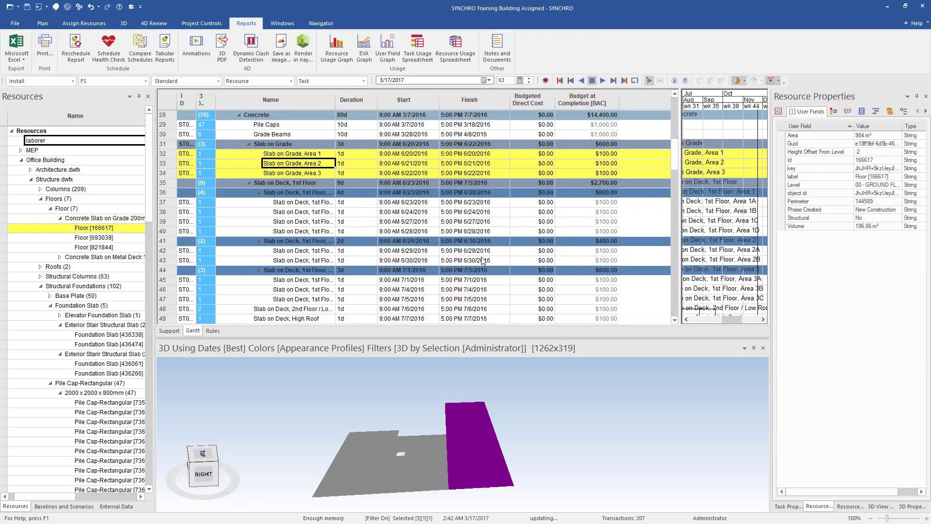
scroll(473, 270, up, 2)
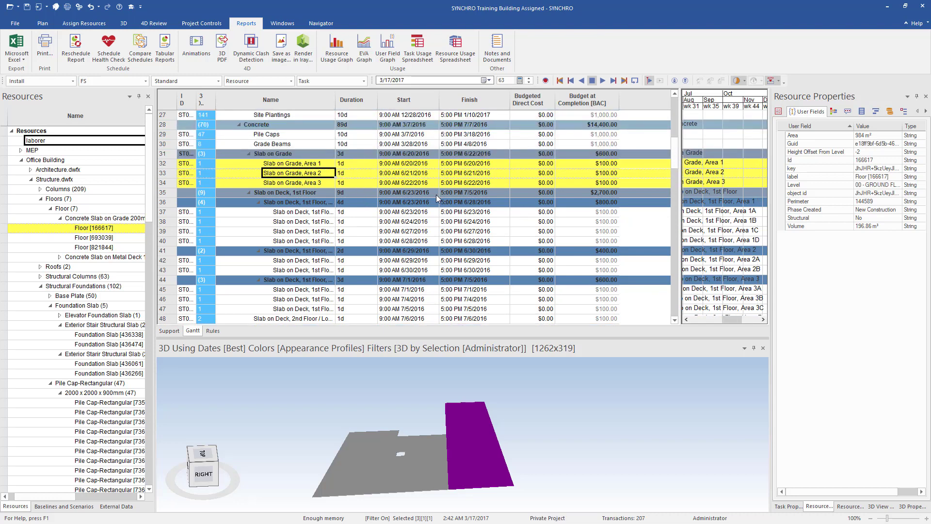
click(320, 24)
Run Sample Script 2 to set Total Volume to 196.86, 97.03 and 116.12 m³
click(220, 26)
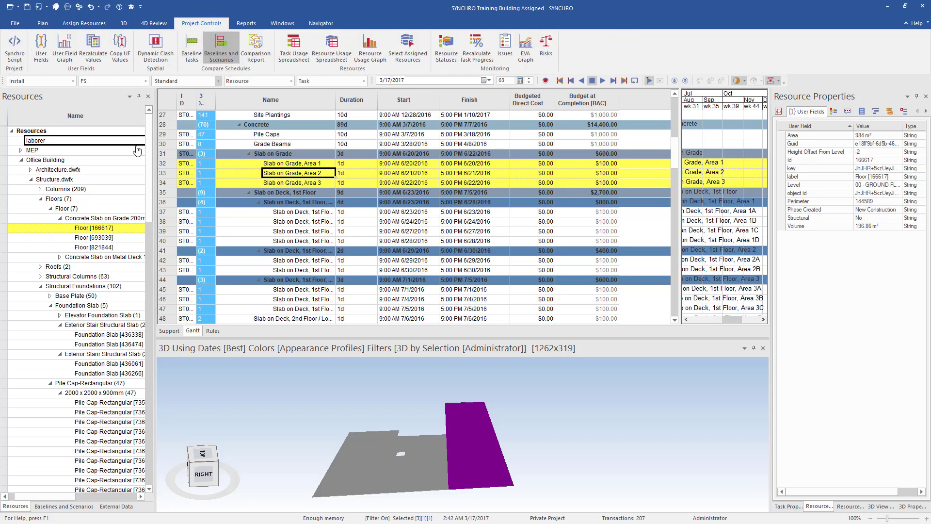
click(16, 45)
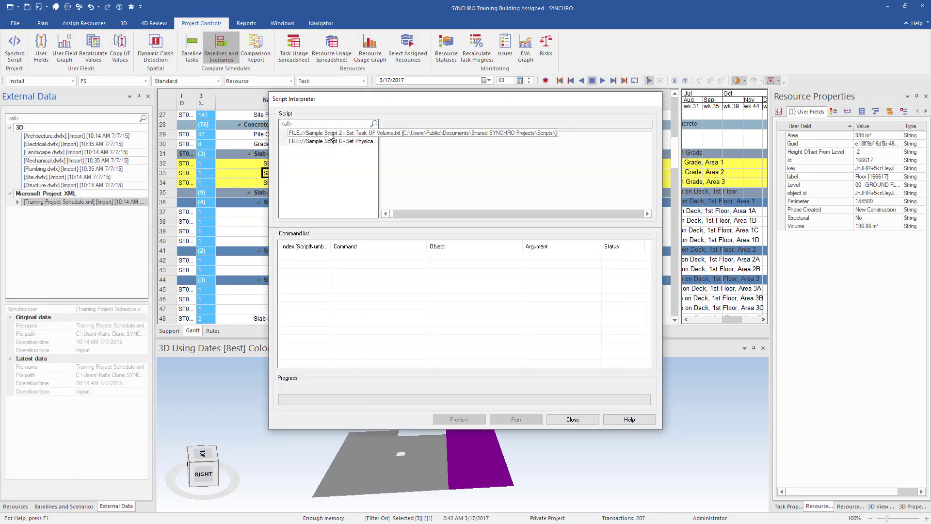
click(332, 133)
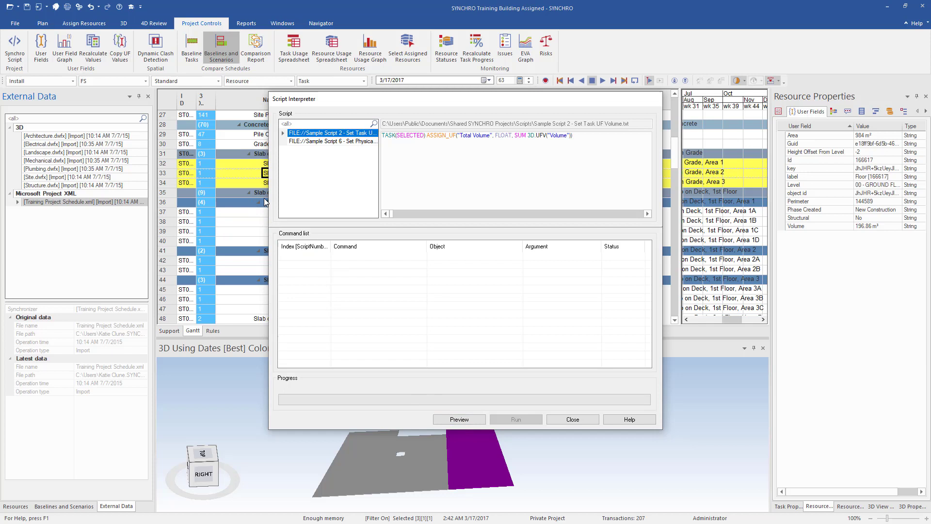
click(459, 419)
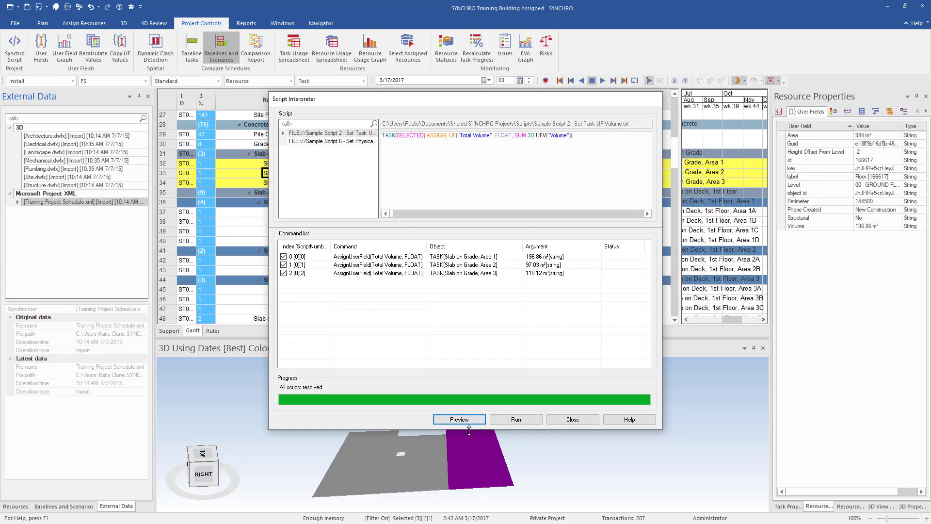
click(519, 426)
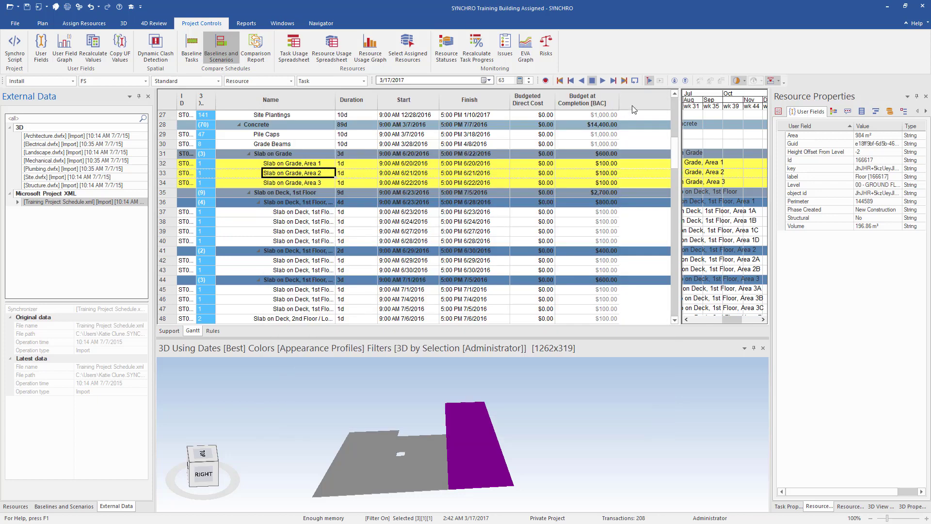
Add a fitted Total Volume column to the task grid, found by searching 'vol'
right_click(632, 109)
click(405, 203)
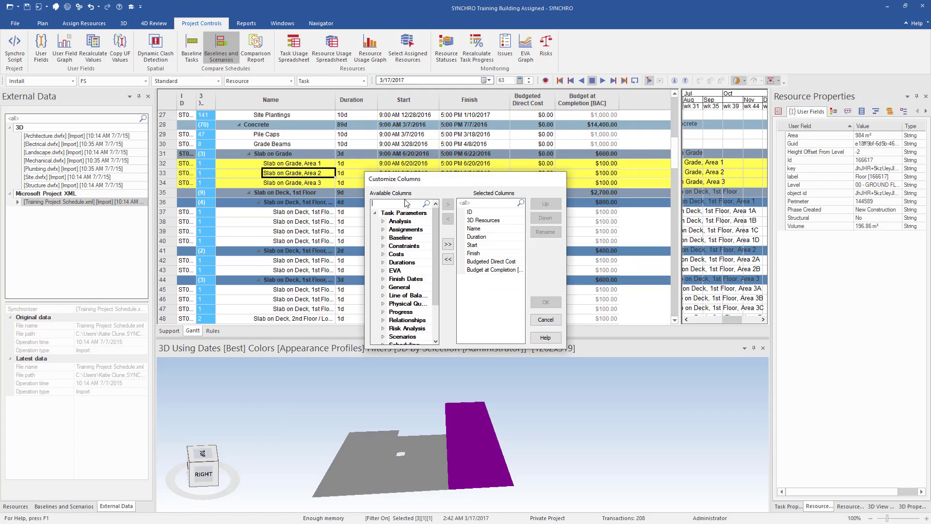
text(volume)
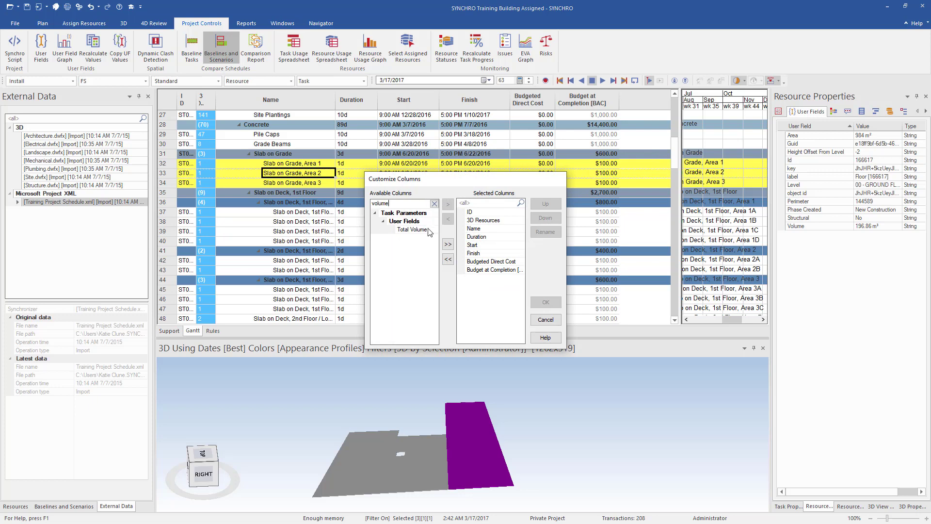
double_click(417, 230)
click(546, 301)
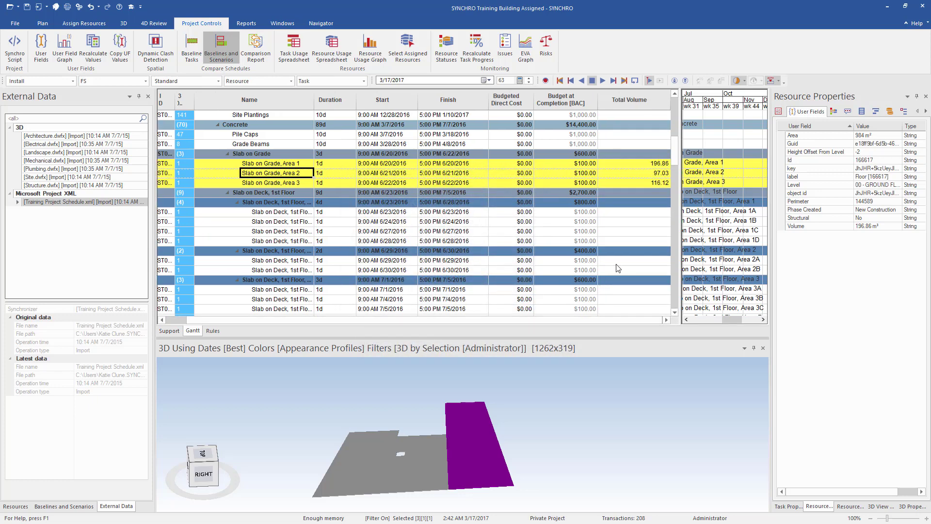
double_click(665, 98)
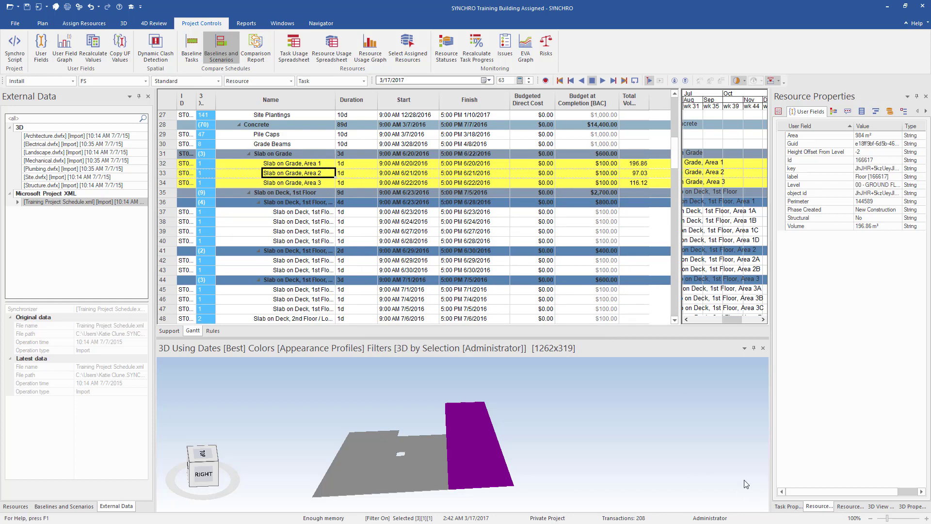
click(788, 506)
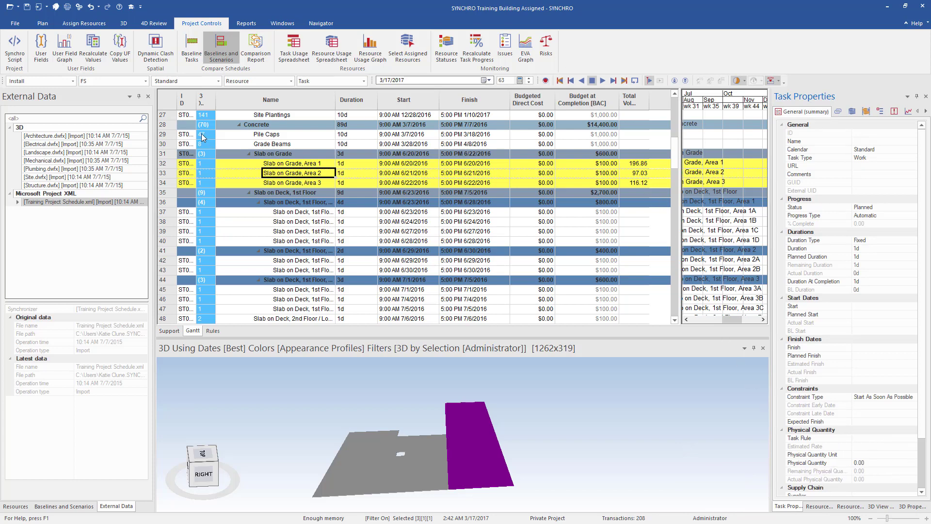
Run the script that sets each task's physical quantity and unit
click(15, 49)
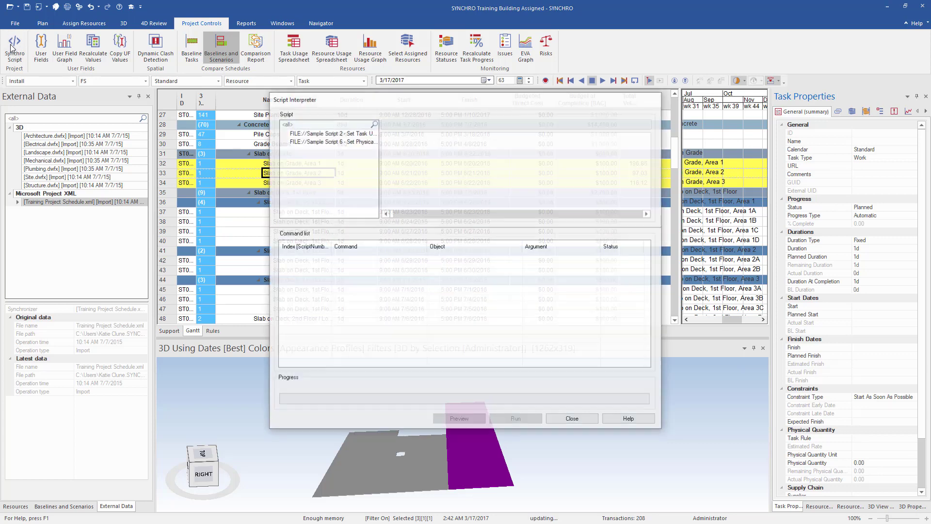
click(323, 142)
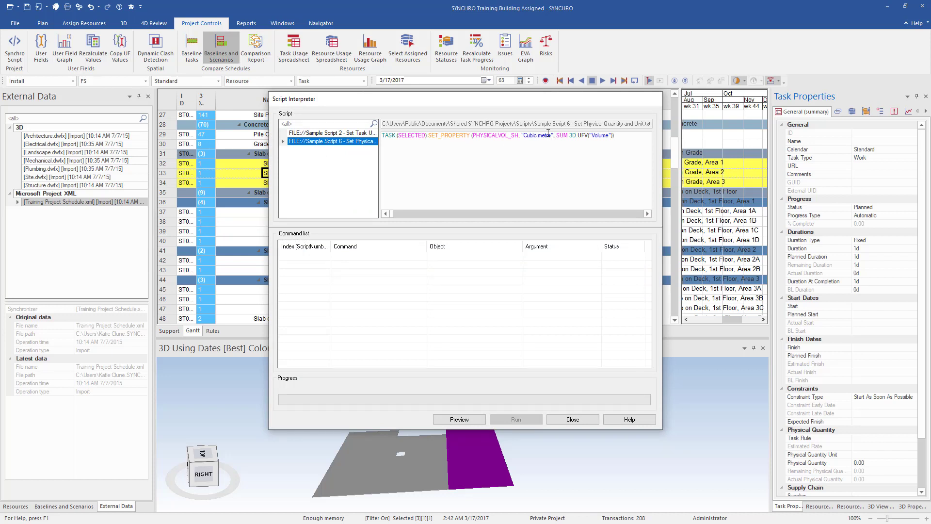
click(459, 419)
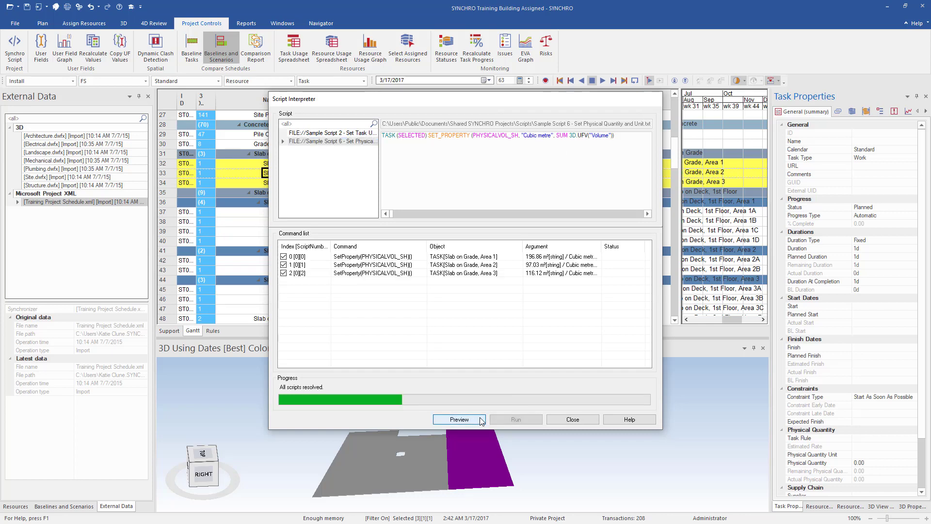
click(517, 419)
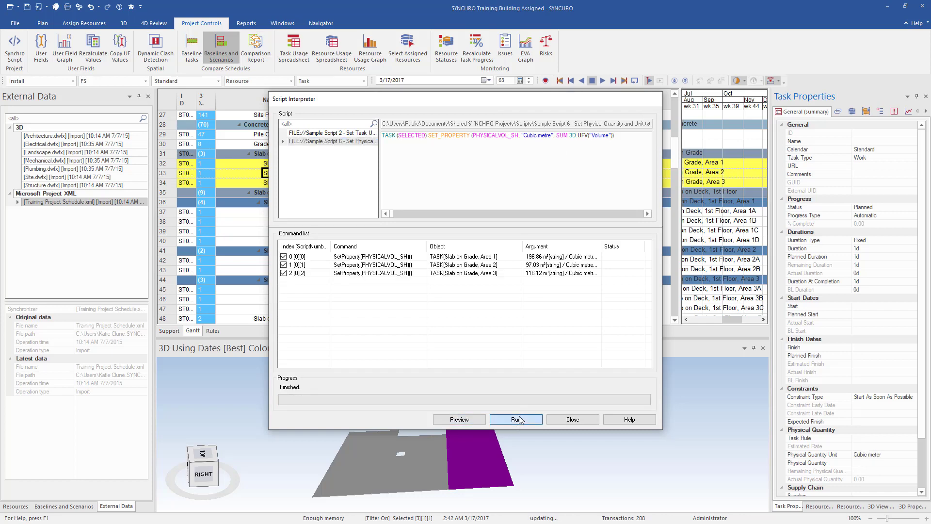
click(590, 422)
Add Physical Quantity and Physical Quantity Unit columns to the task table
right_click(658, 110)
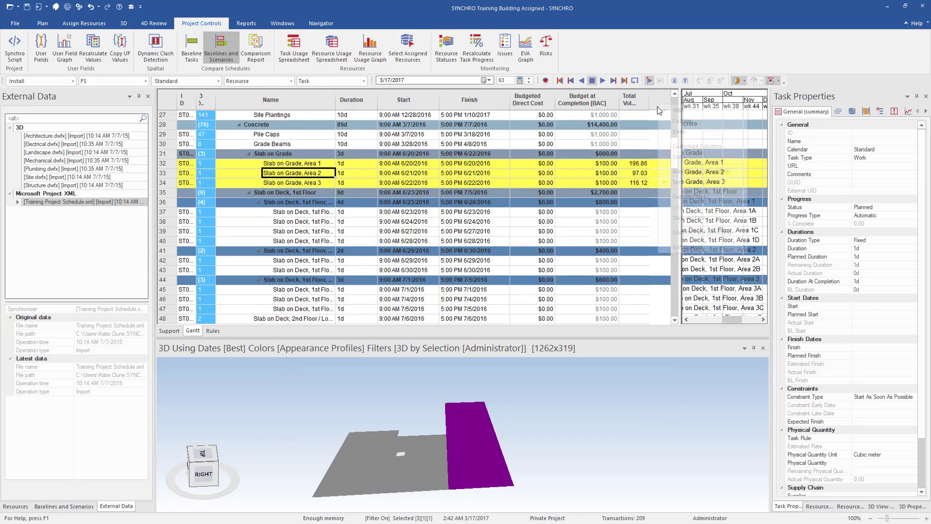
click(691, 146)
text(phys)
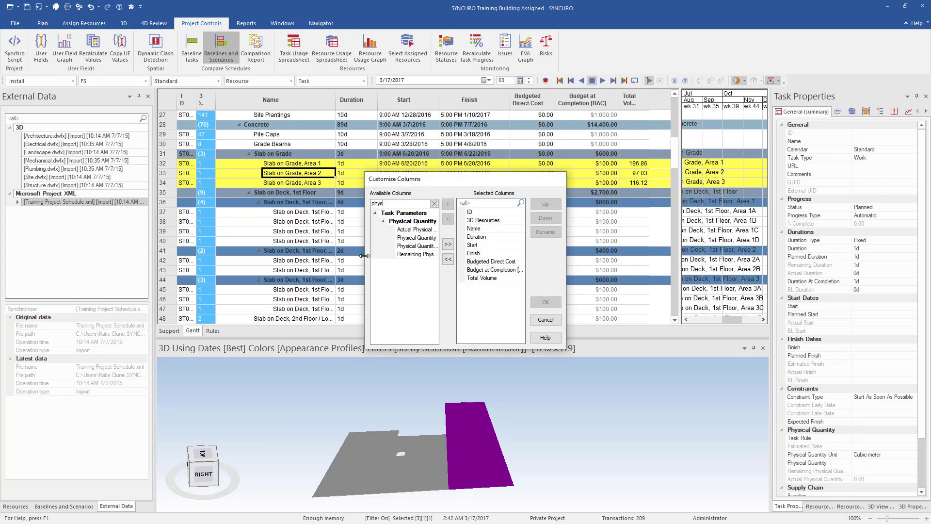
drag(365, 260, 273, 260)
click(325, 238)
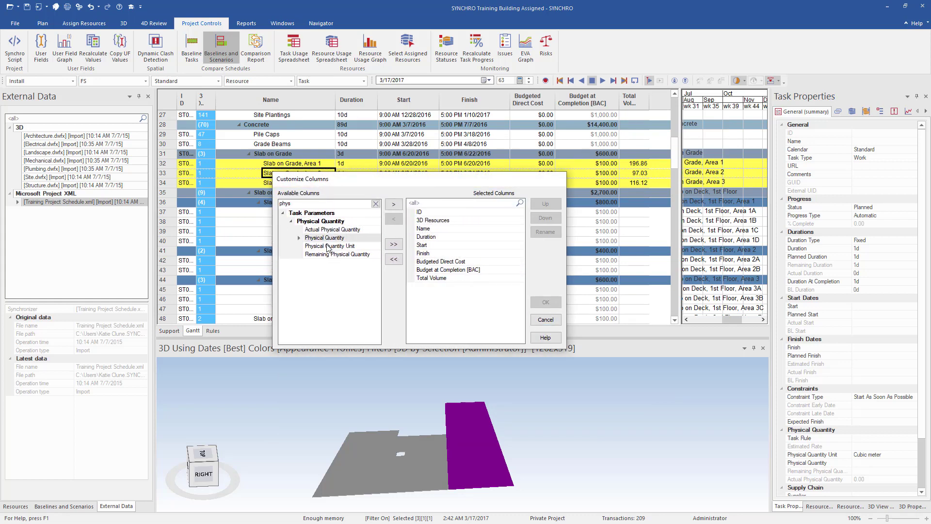
ctrl+click(335, 247)
click(394, 204)
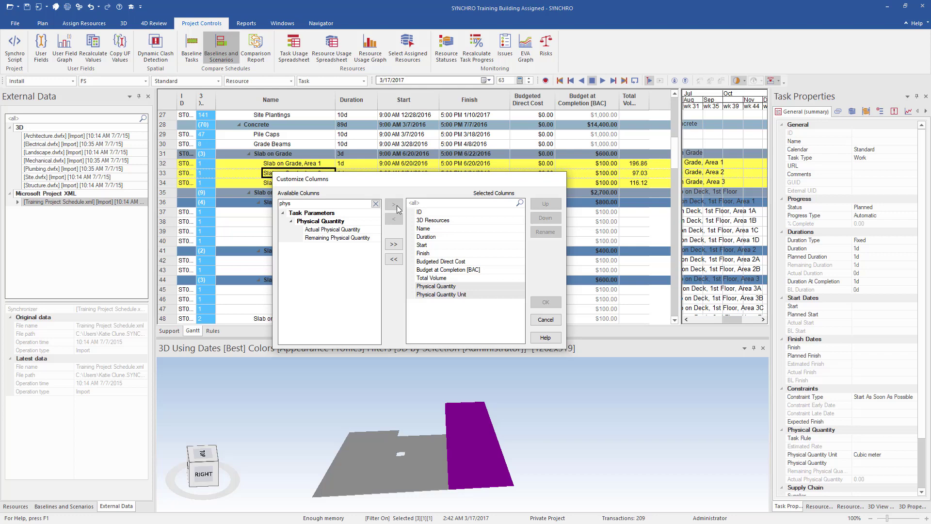
click(545, 302)
drag(544, 323, 596, 322)
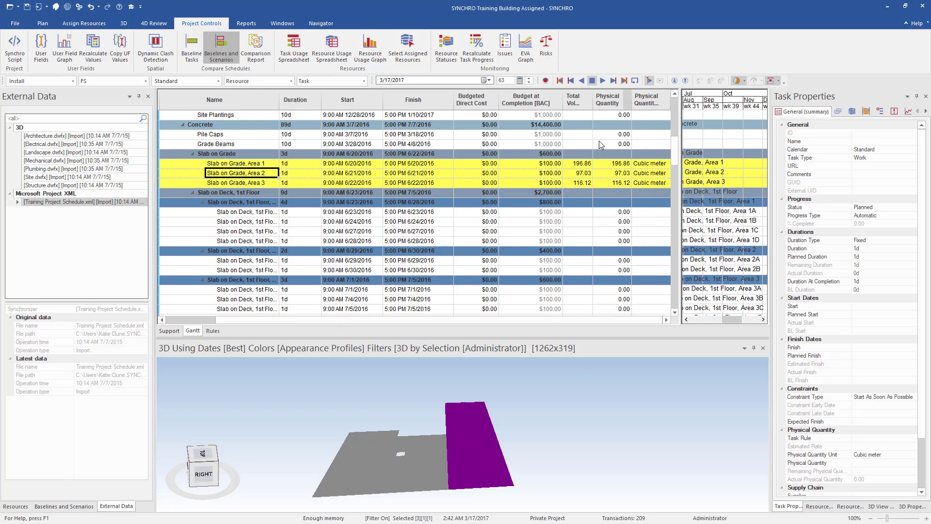
Add a task rule named Concrete with a rate of 10 Cubic meter
key(ctrl+Page_Down)
right_click(274, 115)
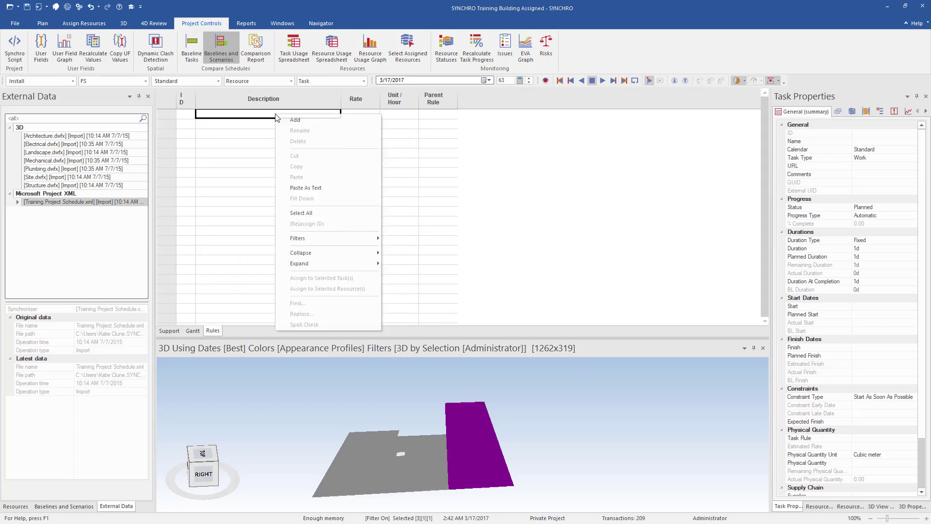
click(291, 121)
text(Concrete)
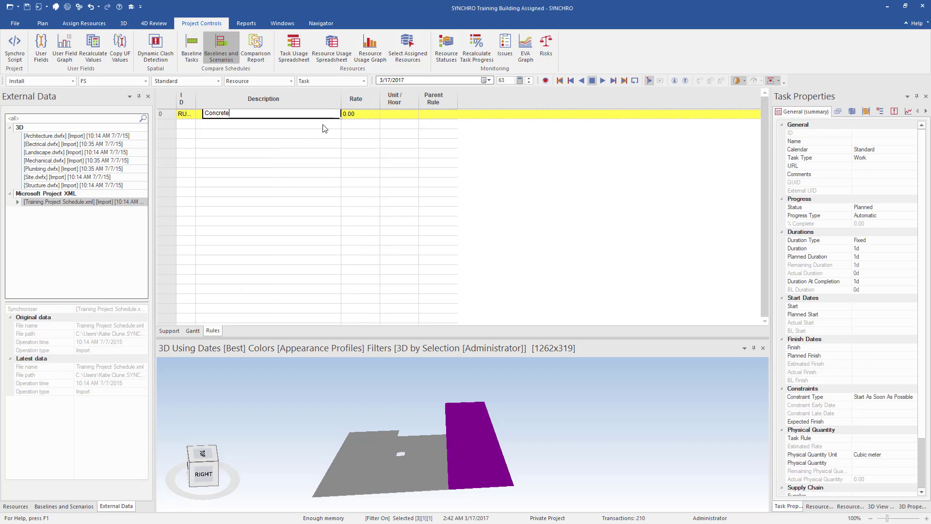
click(359, 114)
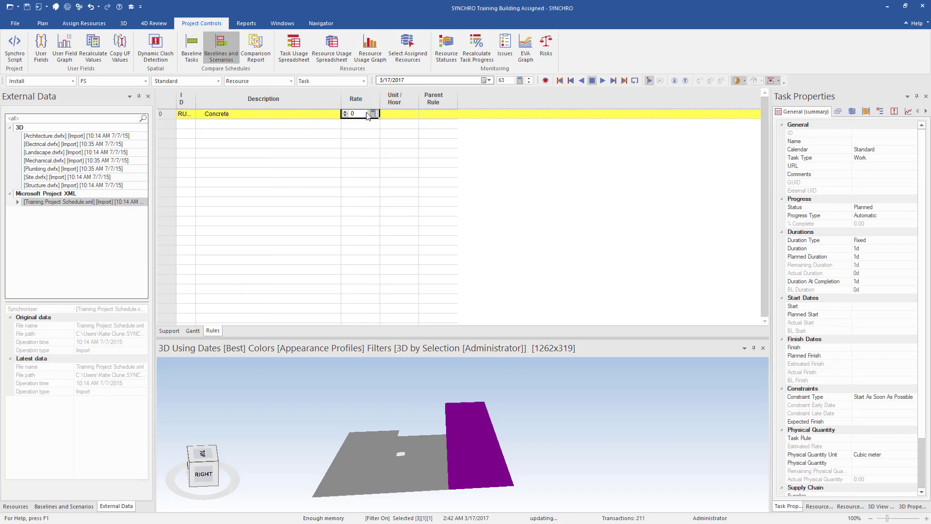
click(410, 115)
click(395, 188)
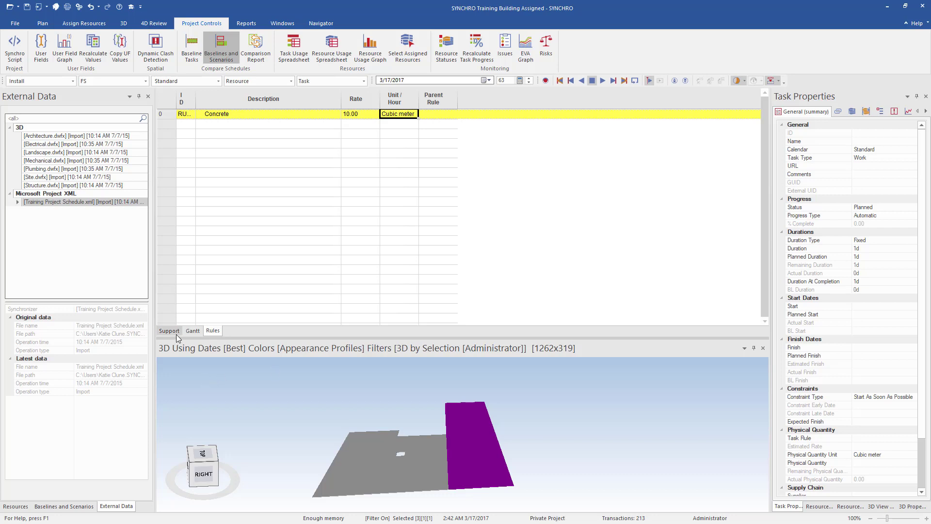
Make Slab on Grade Area 1 Physical Quantity Dependent using the Concrete task rule
click(192, 331)
key(Up)
scroll(873, 451, down, 2)
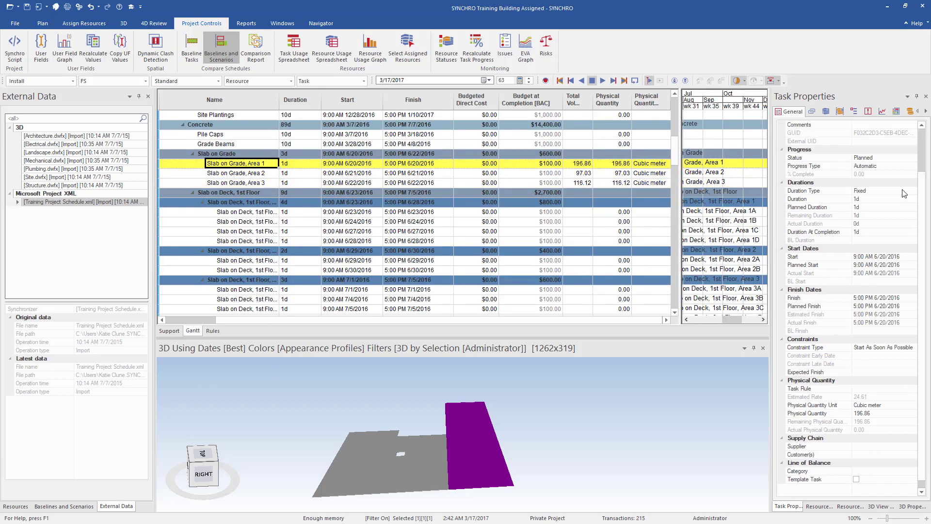
click(882, 191)
click(913, 190)
click(899, 209)
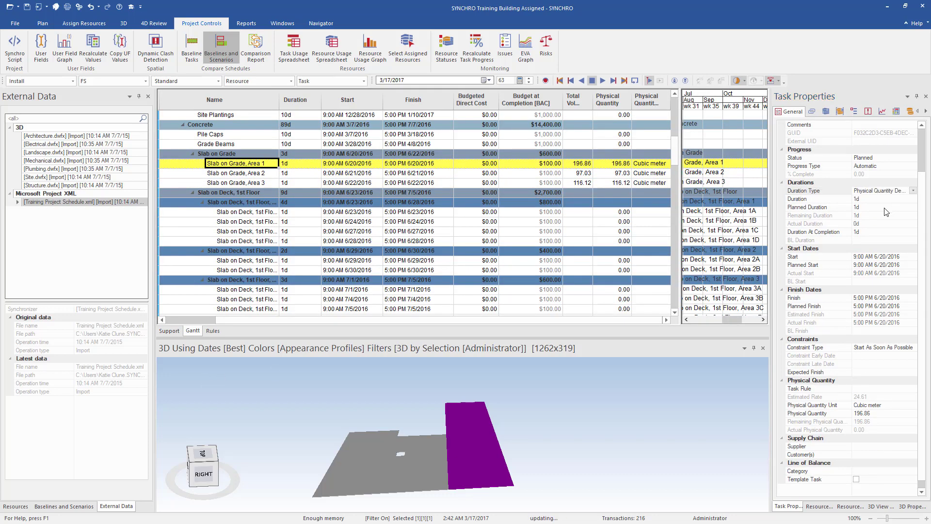
click(905, 388)
click(913, 388)
click(898, 406)
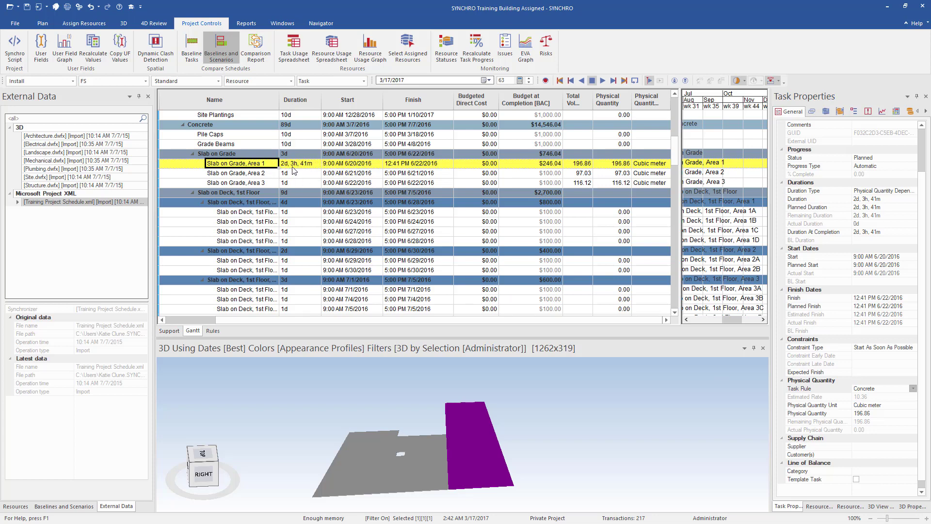
Make Slab on Grade Areas 2 and 3 Physical Quantity Dependent with the Concrete rule
click(248, 175)
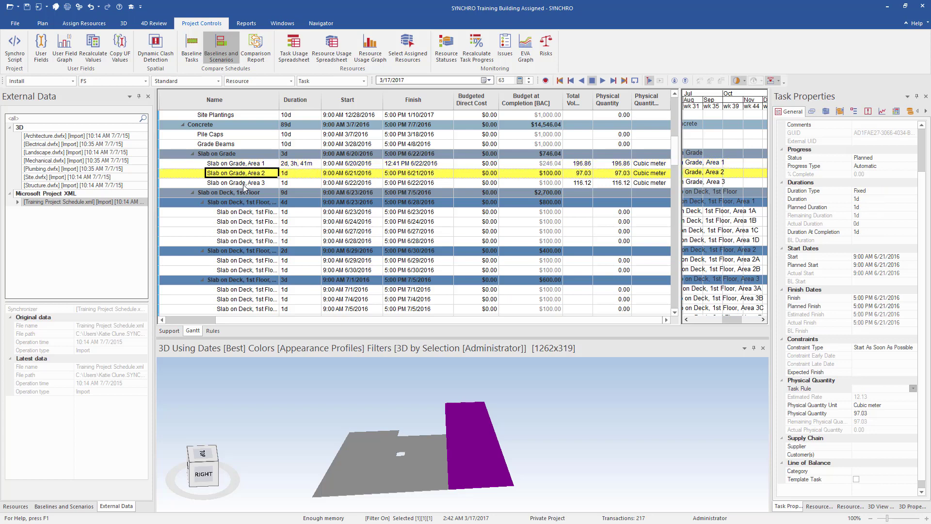
ctrl+click(245, 184)
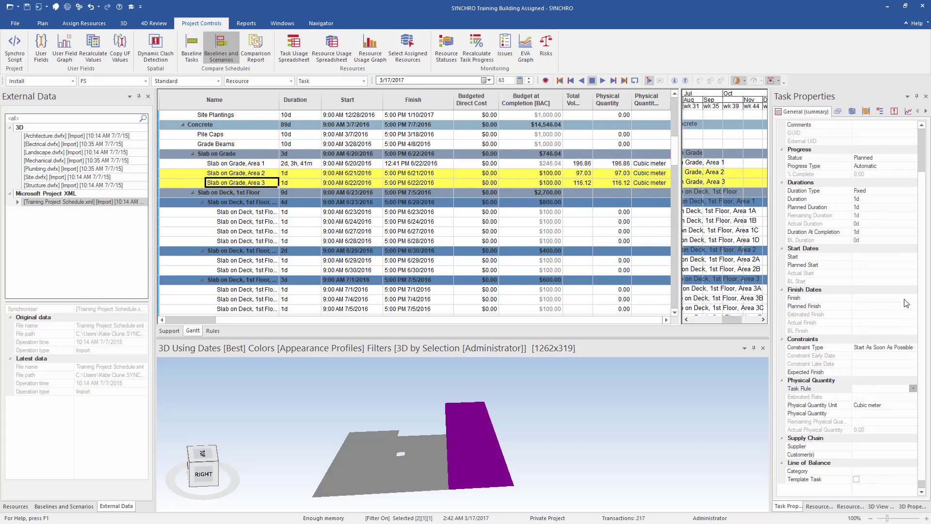
click(915, 194)
click(878, 207)
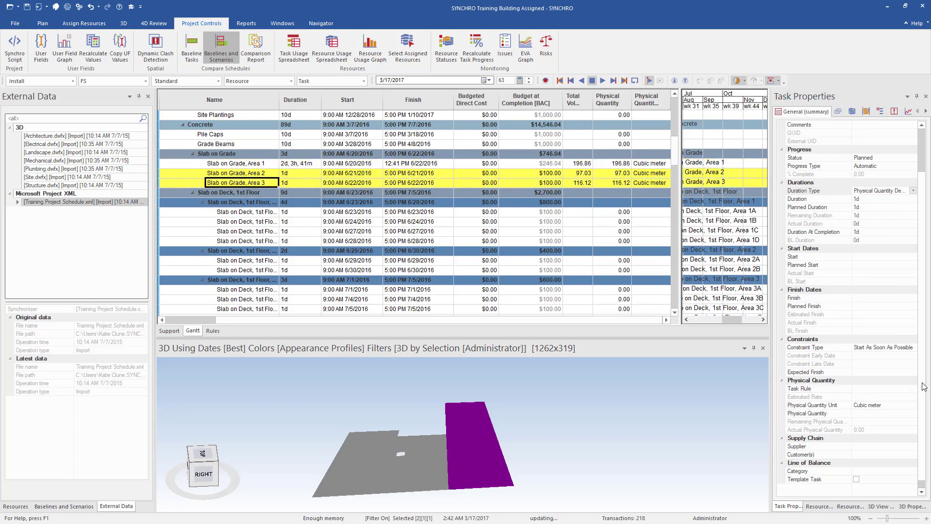
click(905, 390)
click(913, 388)
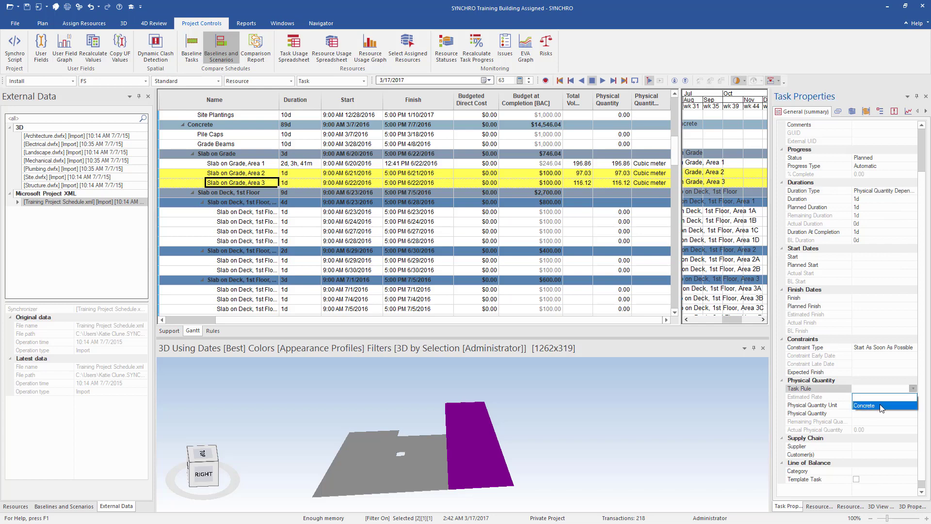
click(873, 398)
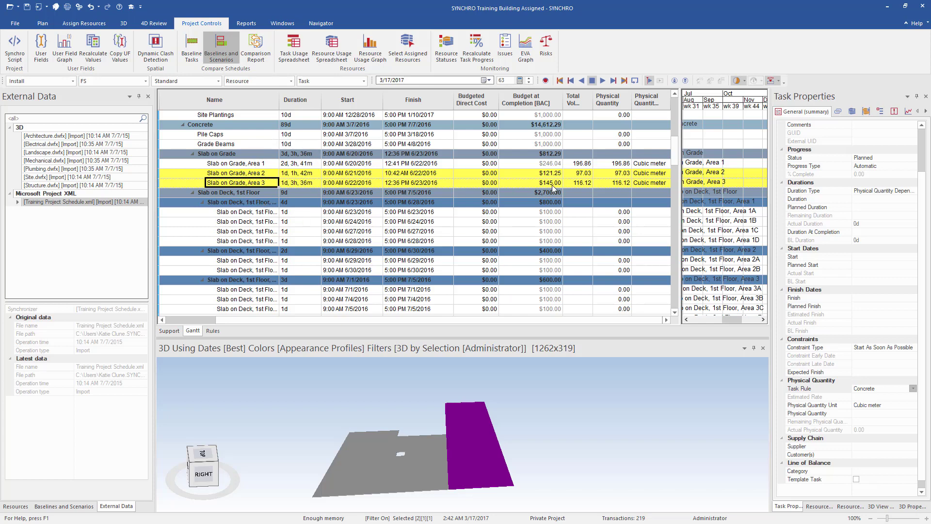
scroll(517, 200, up, 7)
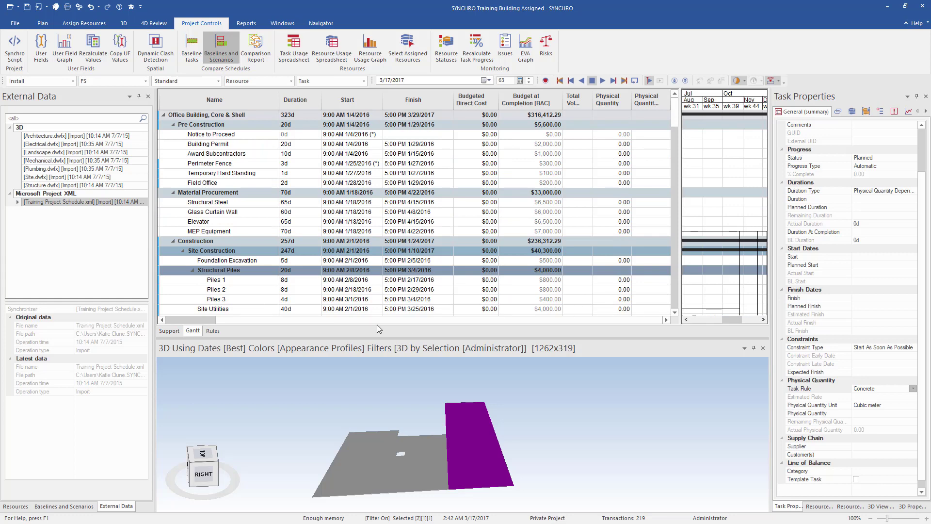
Baseline all schedule tasks, refreshing the critical path first
drag(377, 322, 325, 321)
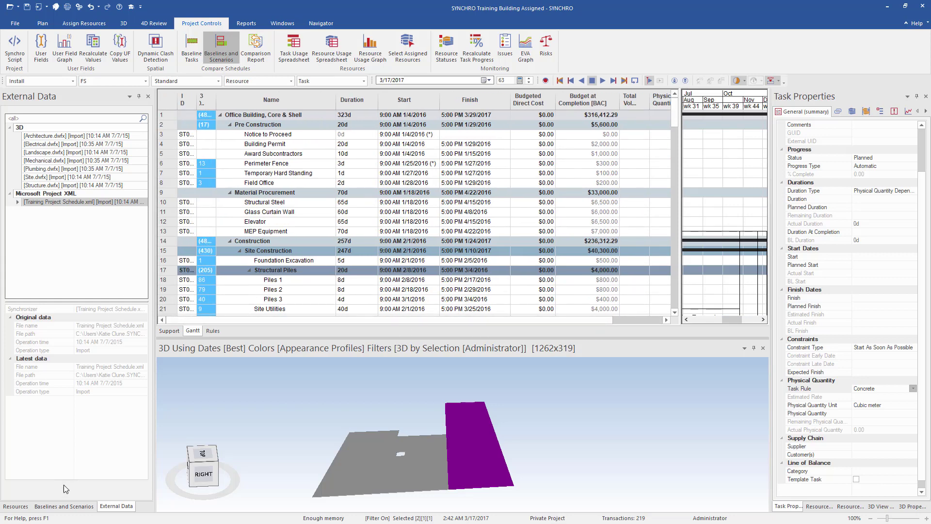
right_click(319, 173)
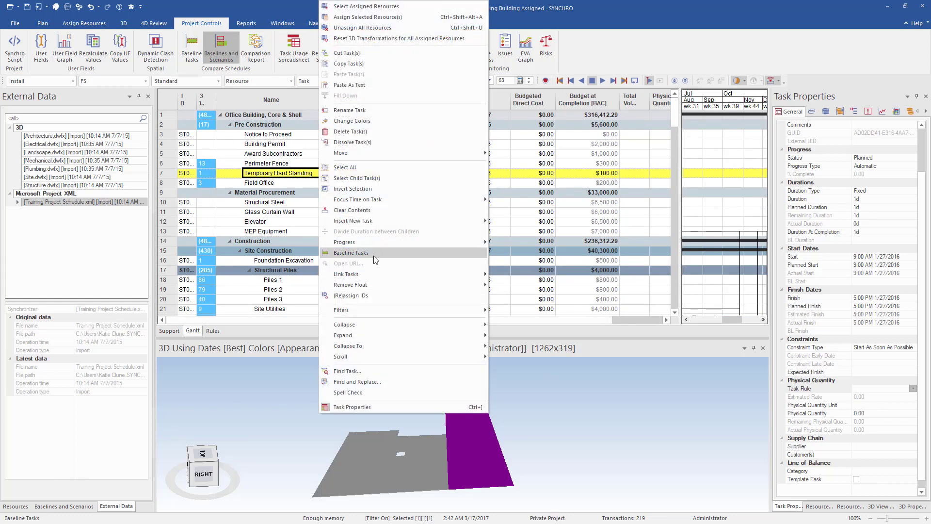
click(374, 259)
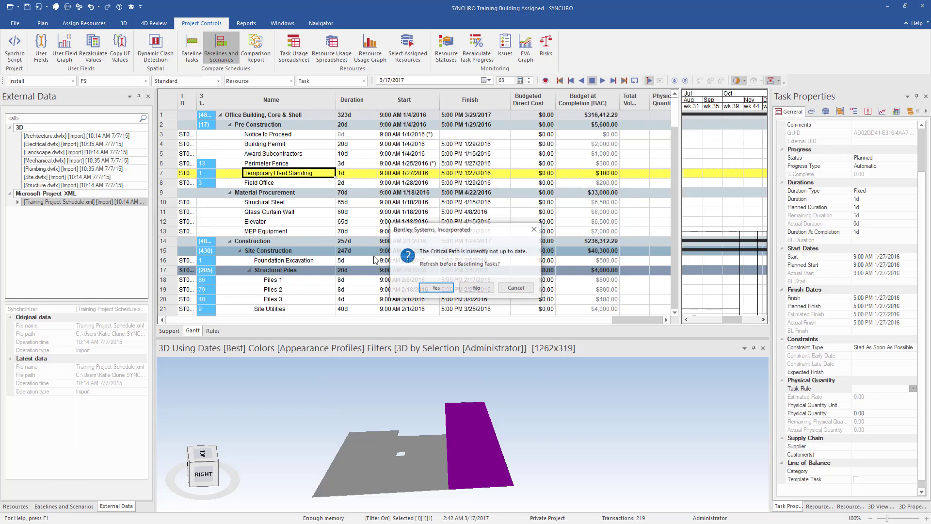
click(436, 289)
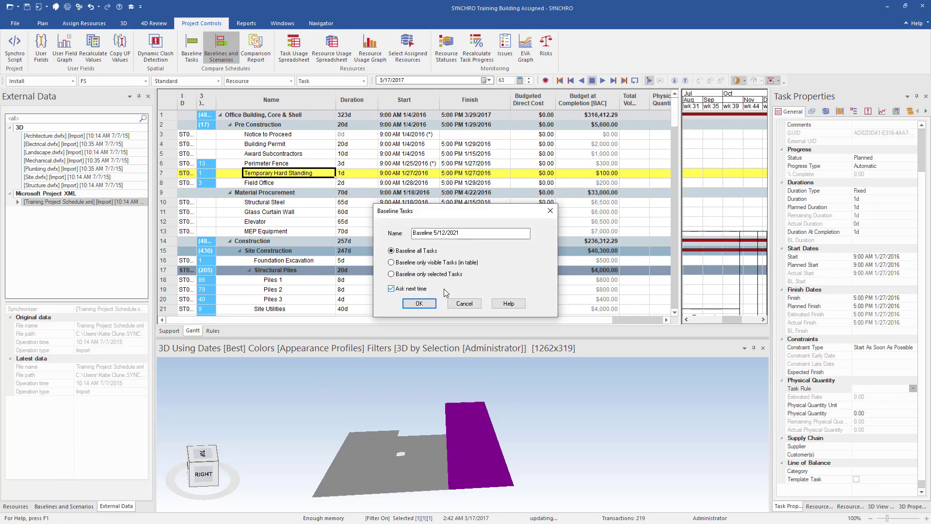
click(419, 304)
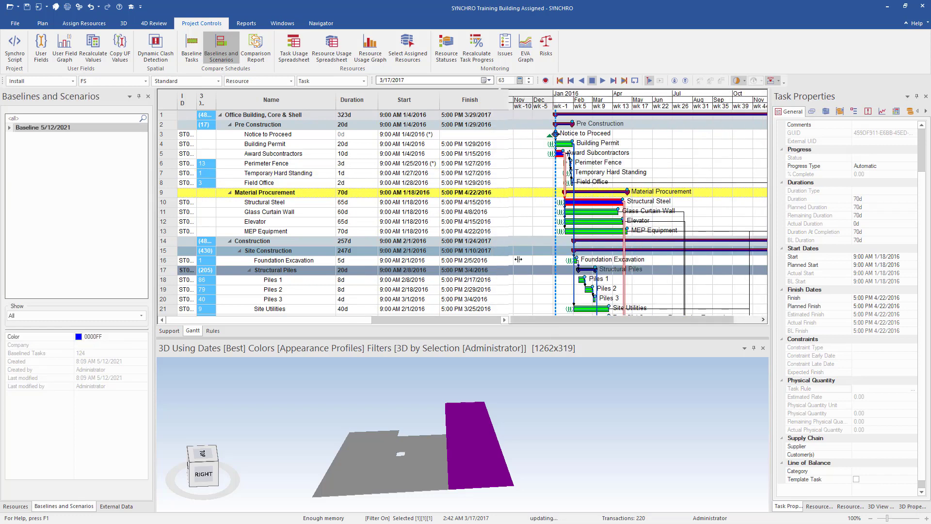
Show the Earned Value Graph and move the focus date to 2/25/2016
click(247, 25)
click(364, 48)
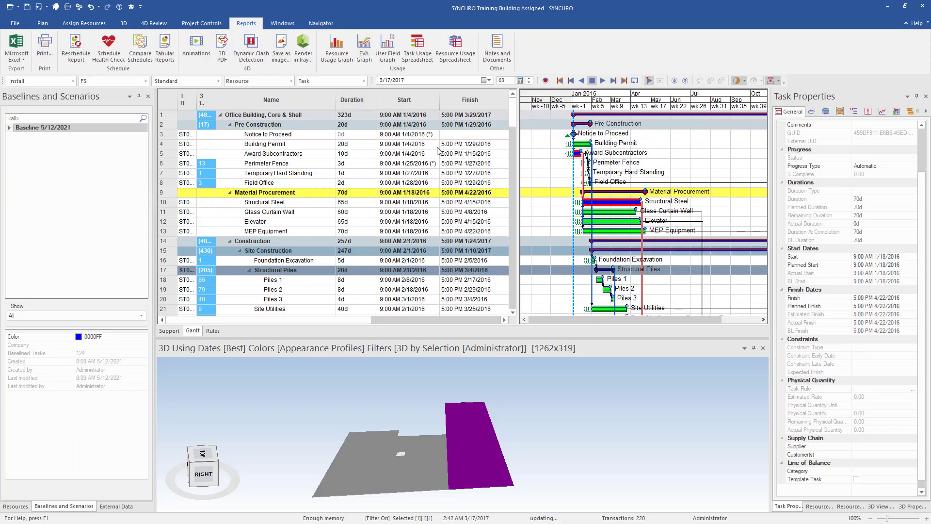
drag(581, 339, 581, 404)
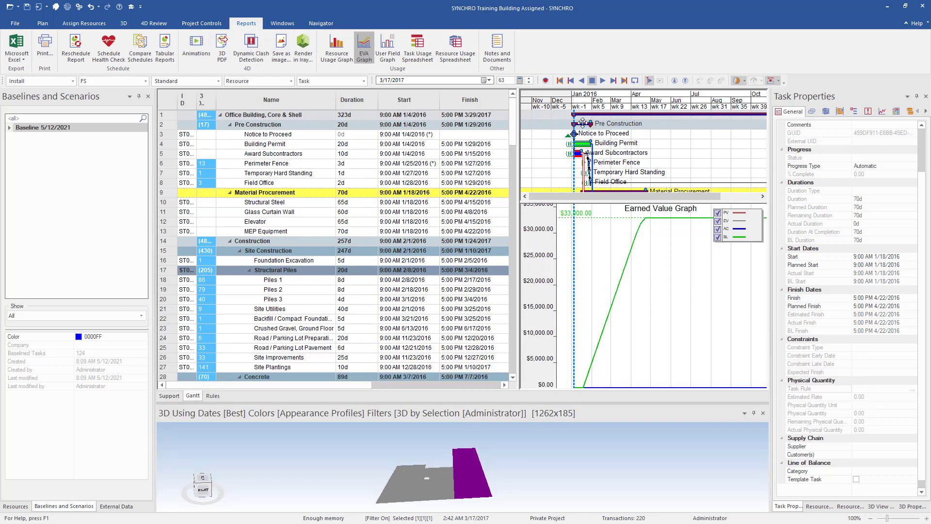
click(573, 99)
drag(574, 102, 608, 102)
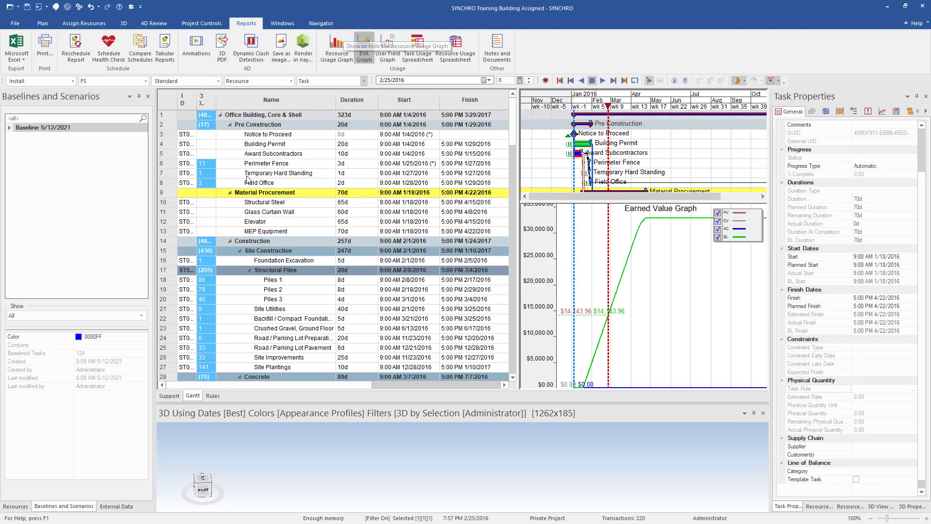
Synchronize the Microsoft Project external data from Training Project Schedule Updated.xml
click(321, 23)
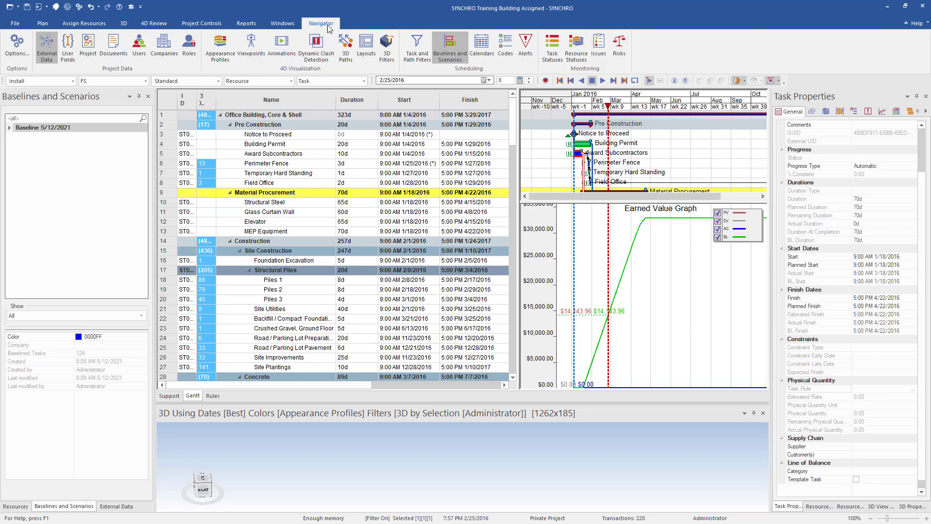
click(44, 50)
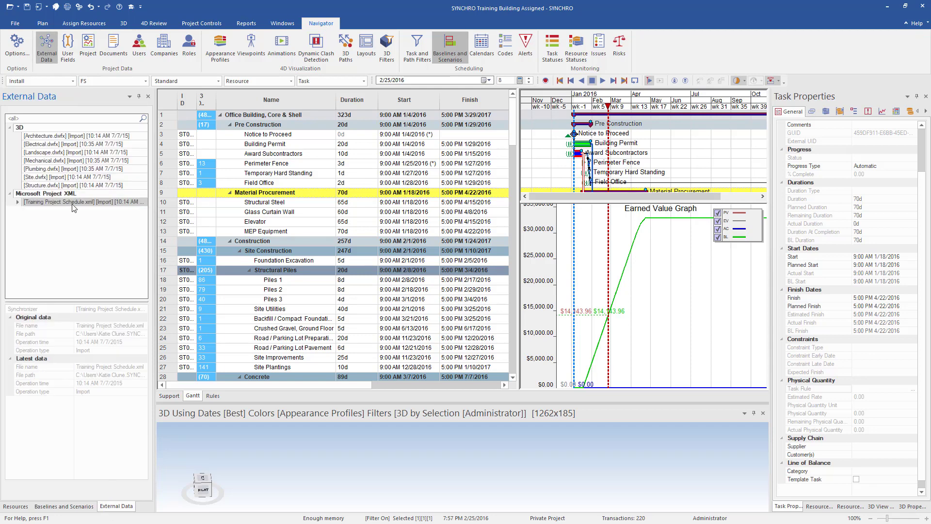
right_click(72, 204)
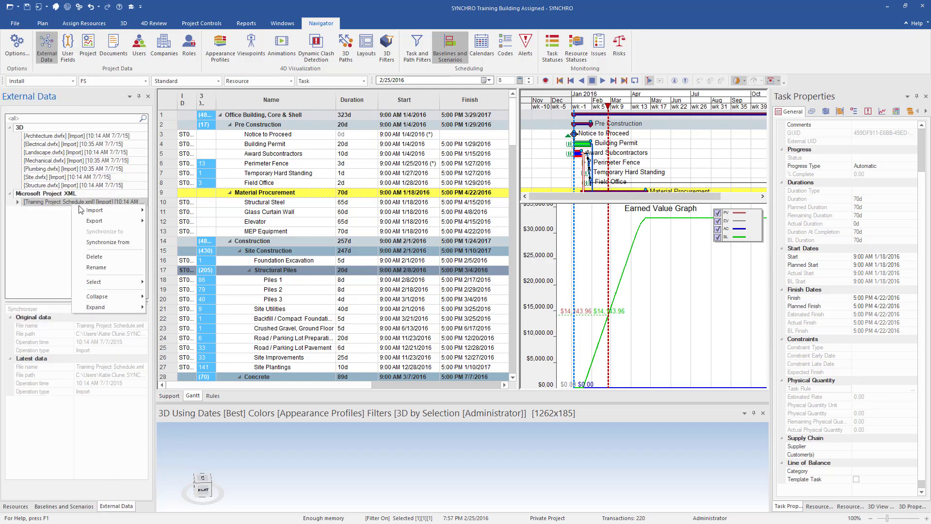
click(104, 244)
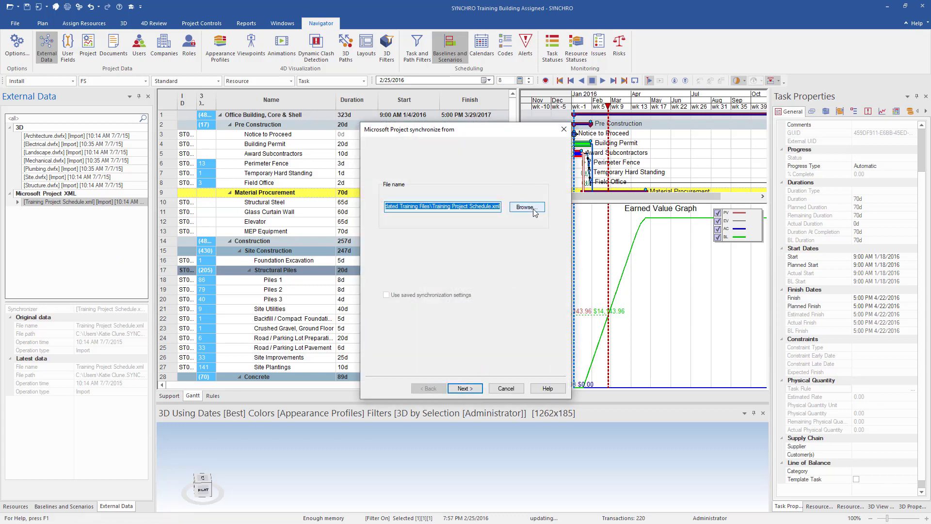
click(535, 214)
double_click(529, 213)
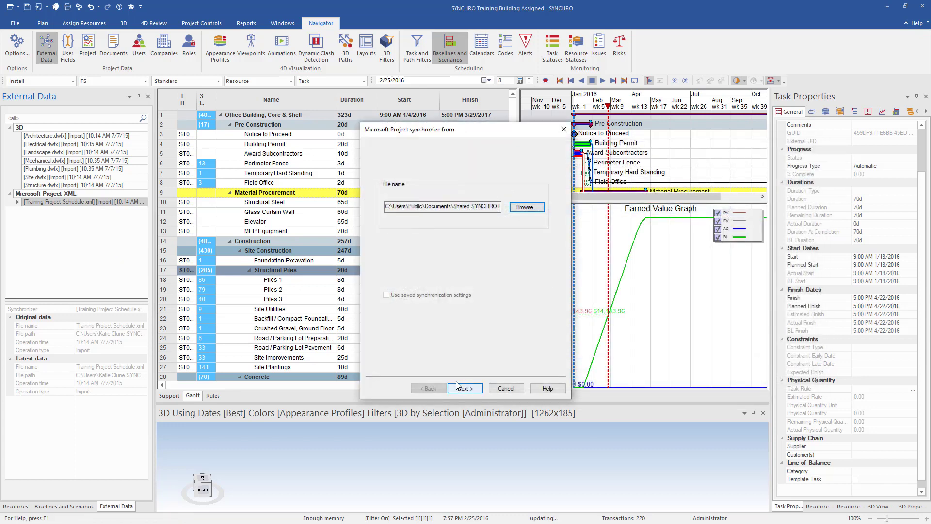
Run the synchronization with default import settings and move the focus date to late January 2016
click(458, 388)
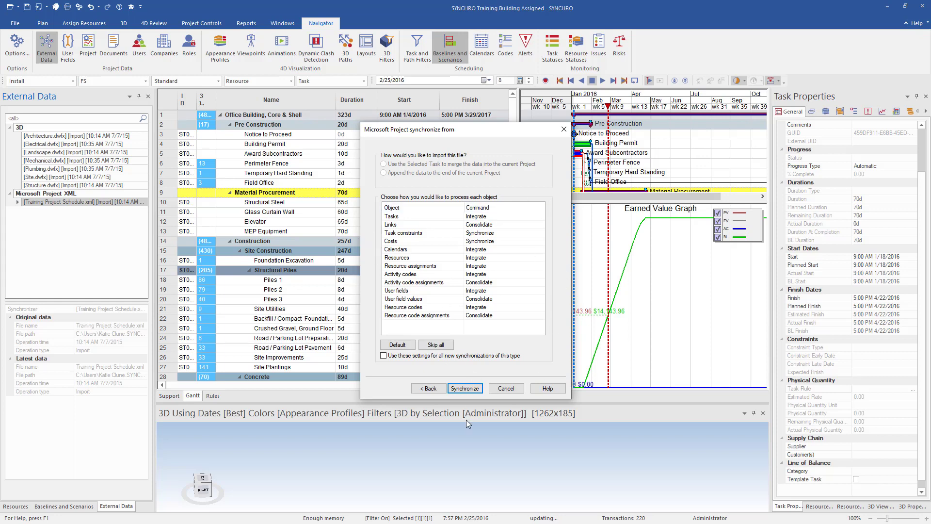
click(397, 344)
click(466, 389)
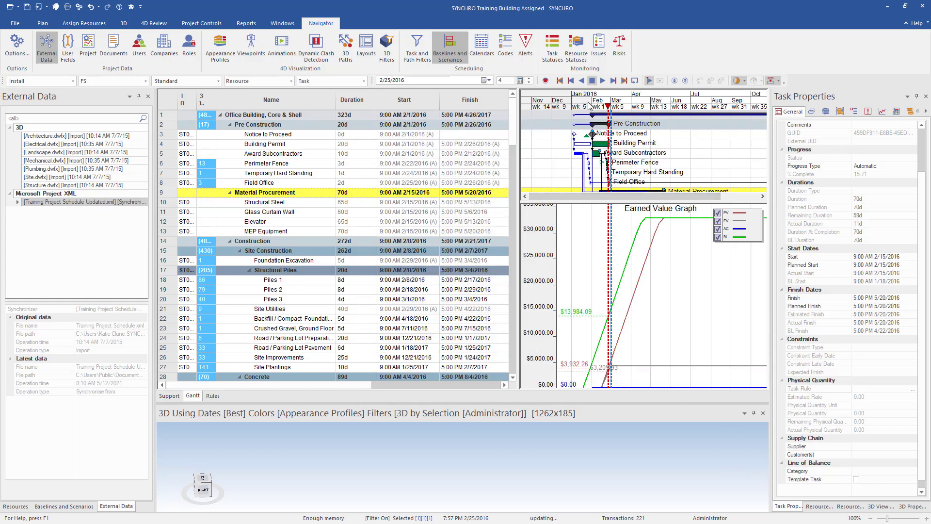
click(588, 108)
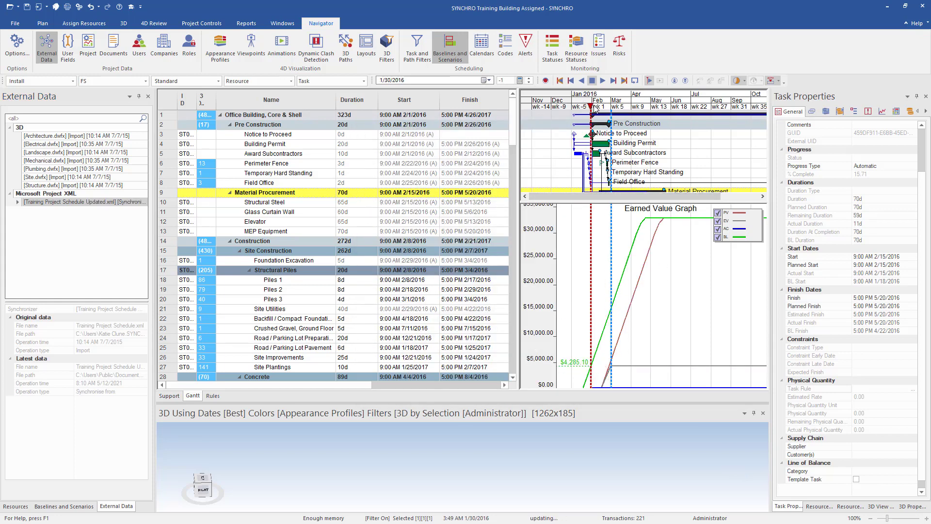